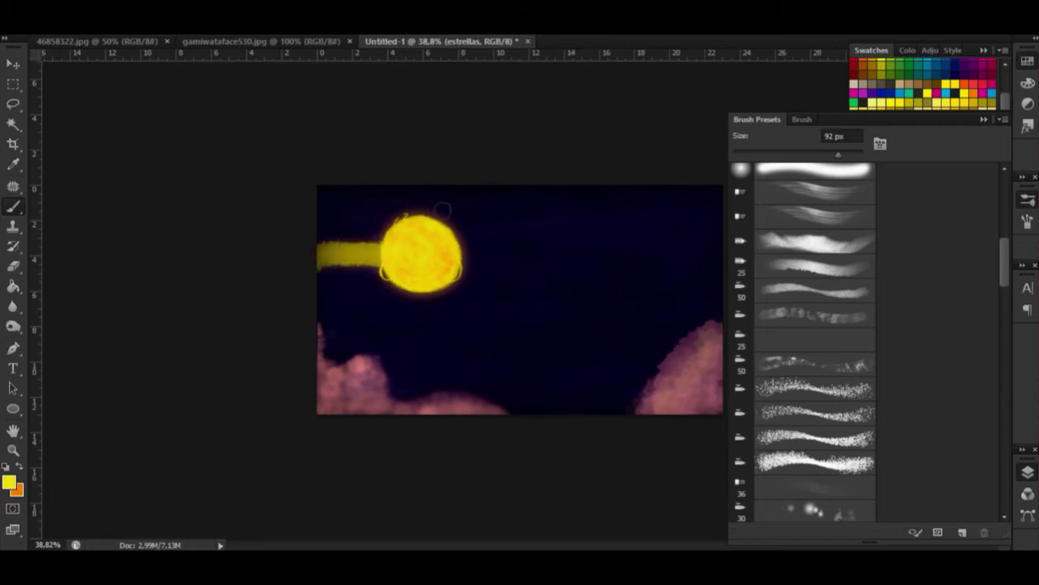
Dot small yellow stars across the night sky on the estrellas layer.
key(v)
key(F7)
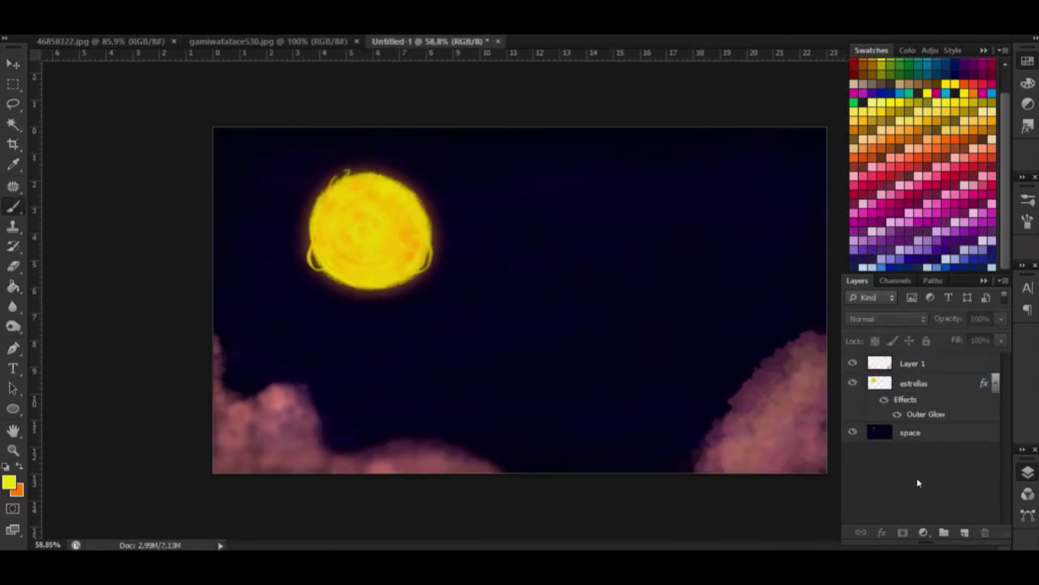
click(914, 382)
scroll(598, 198, up, 5)
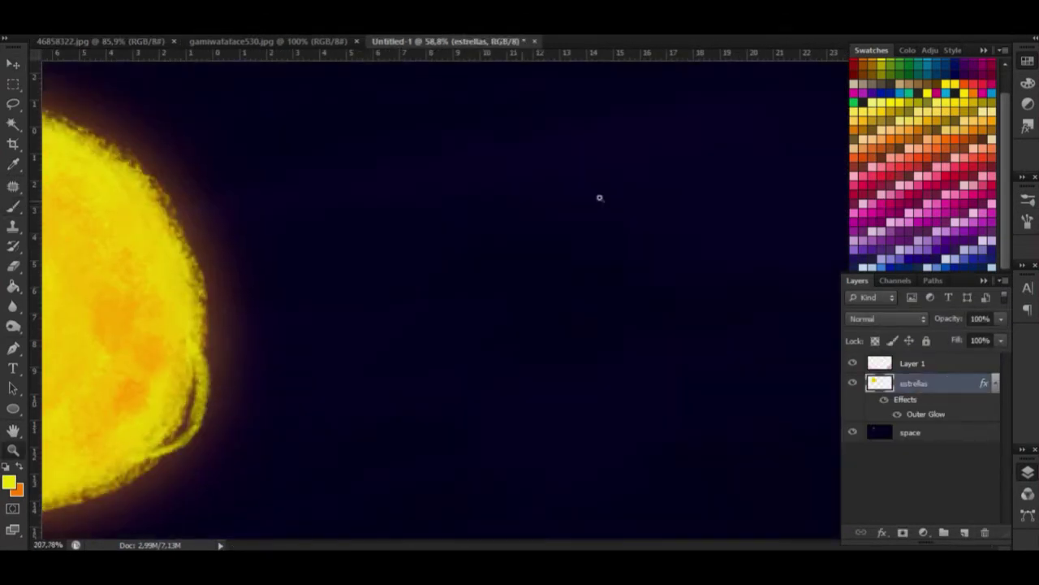
scroll(592, 293, down, 3)
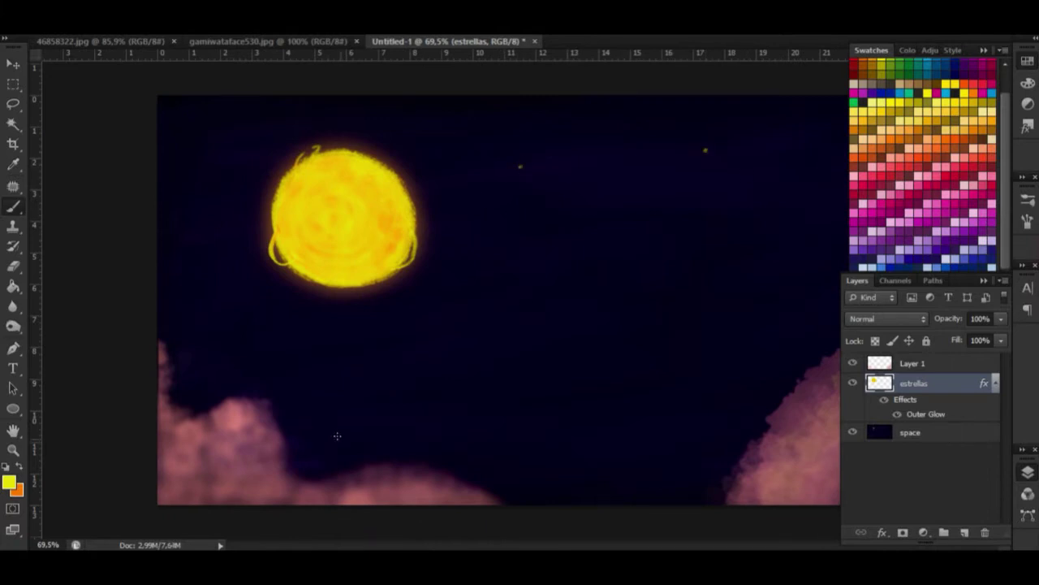
Add pale white stars across the sky and brighten the yellow ones, including some tiny dots.
key(F7)
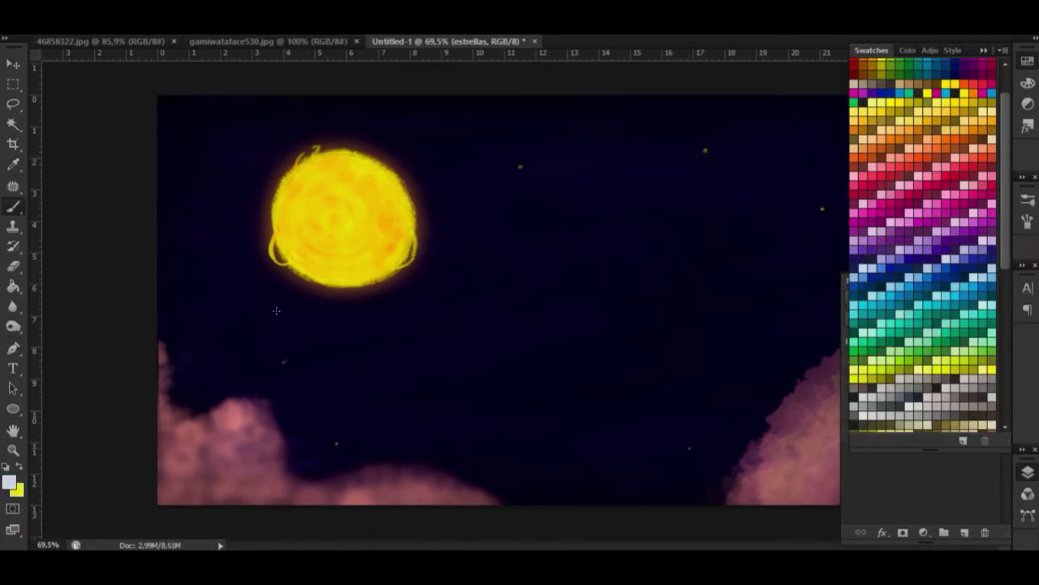
scroll(277, 310, up, 5)
click(262, 341)
key(z)
scroll(569, 453, down, 3)
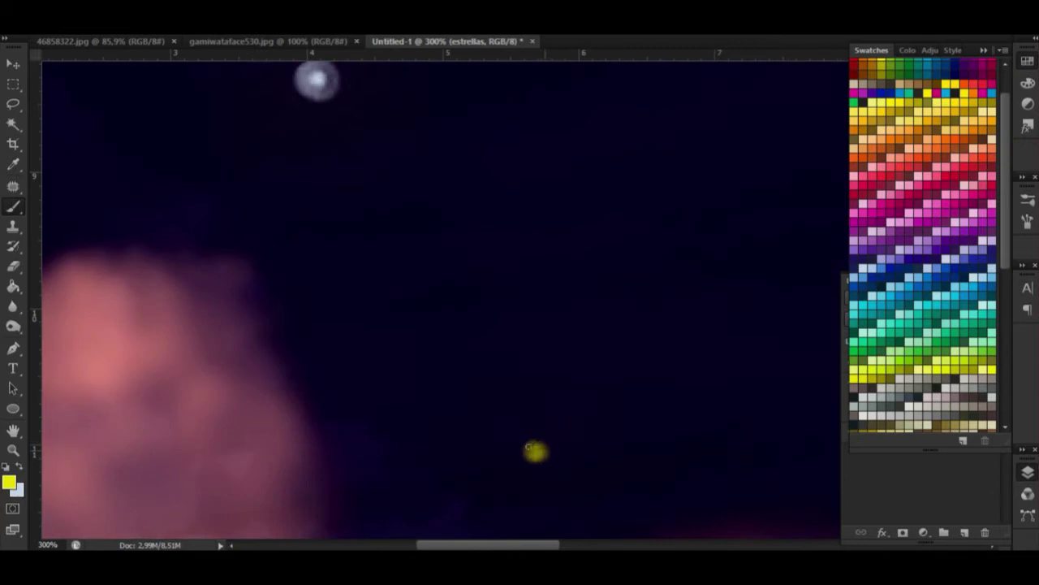
scroll(528, 448, down, 3)
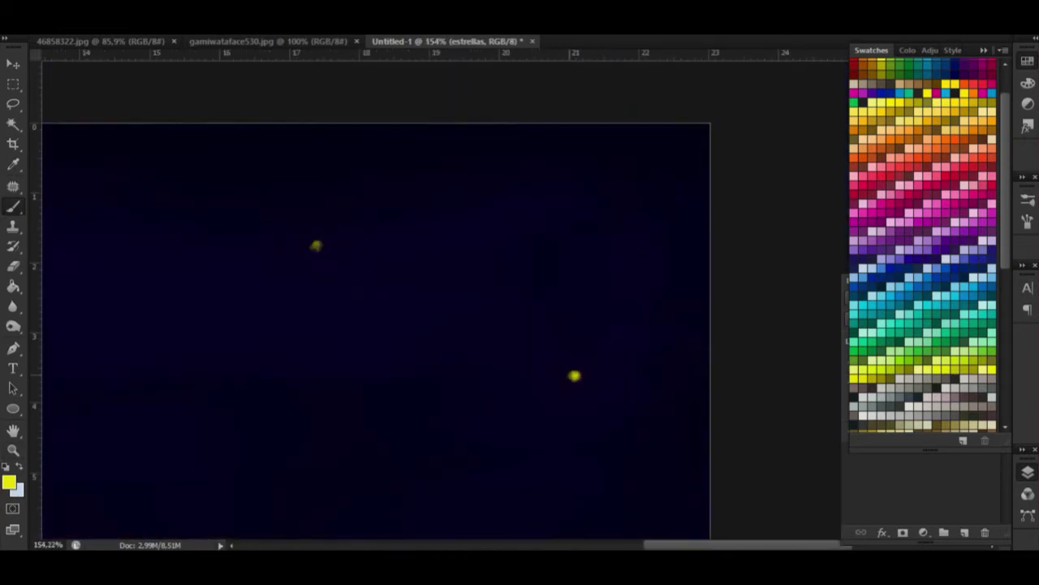
scroll(655, 311, down, 3)
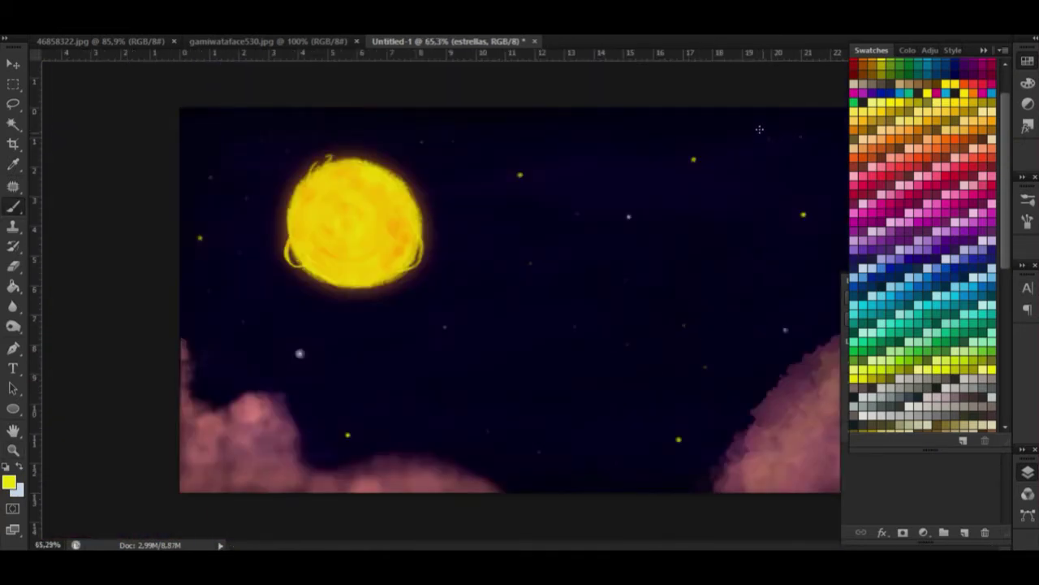
scroll(746, 249, up, 3)
scroll(439, 292, down, 3)
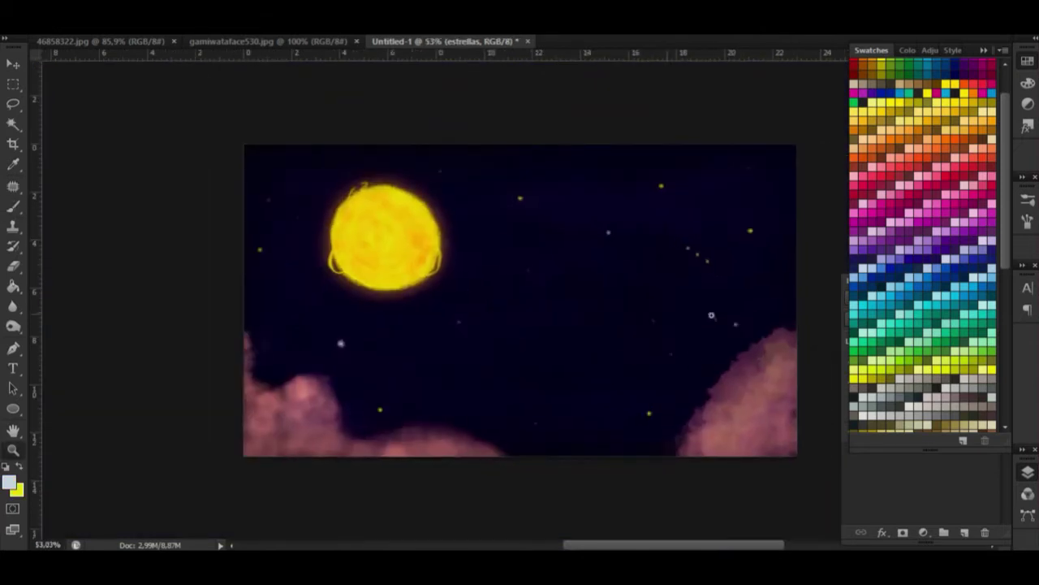
Create a new top layer named "trazo train" and hide all the other layers.
key(F7)
click(965, 532)
double_click(916, 363)
text(trazo train)
key(Return)
key(ctrl+comma)
key(ctrl+0)
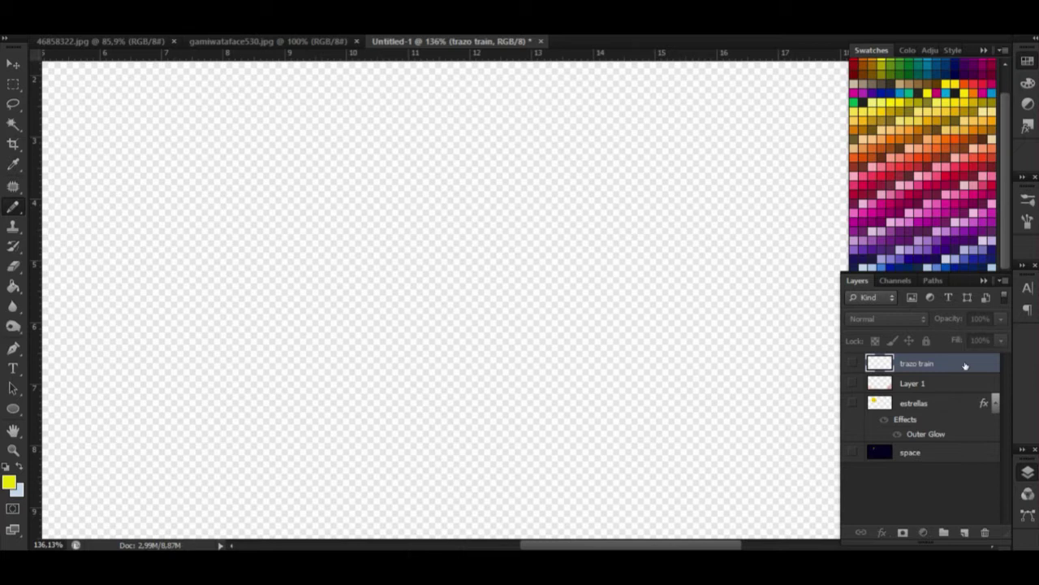
Draw the train's tilted oval front in black outline, undoing the stray arc beside it.
key(F7)
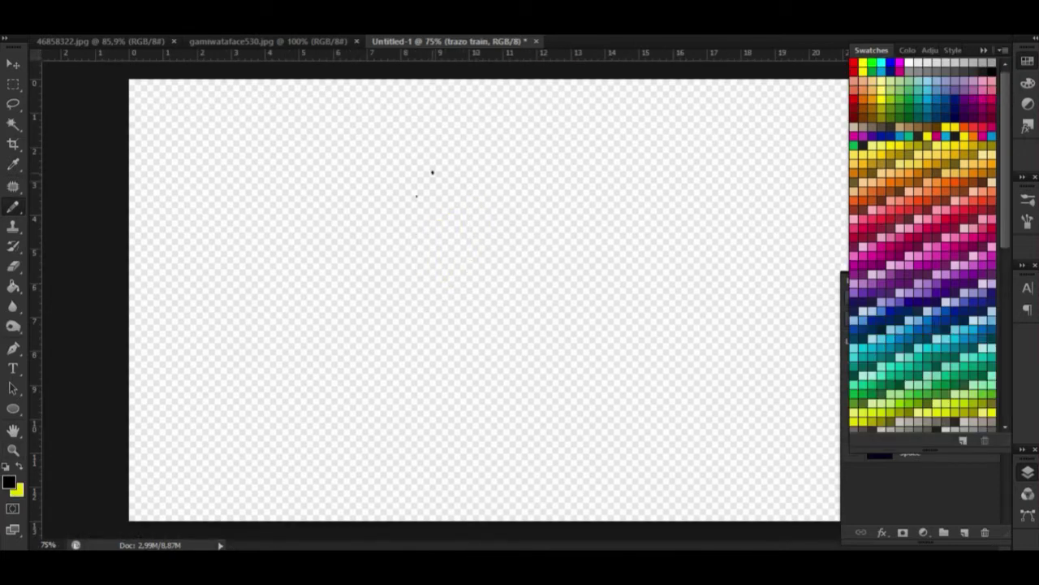
drag(437, 171, 427, 253)
scroll(425, 202, up, 5)
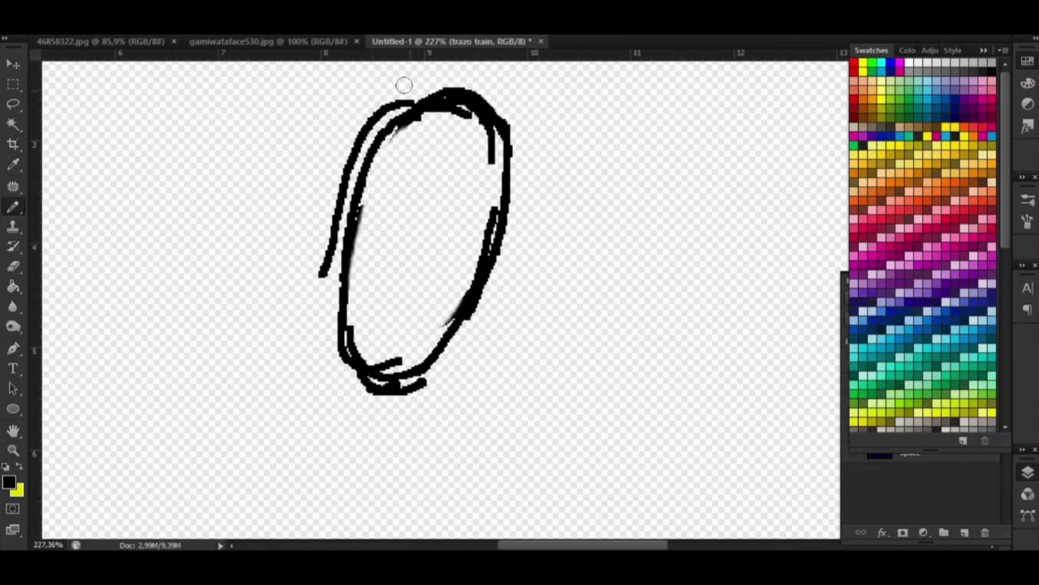
key(ctrl+z)
Draw the headlamp projecting from the upper side of the train's oval front.
drag(348, 134, 433, 173)
drag(325, 241, 414, 251)
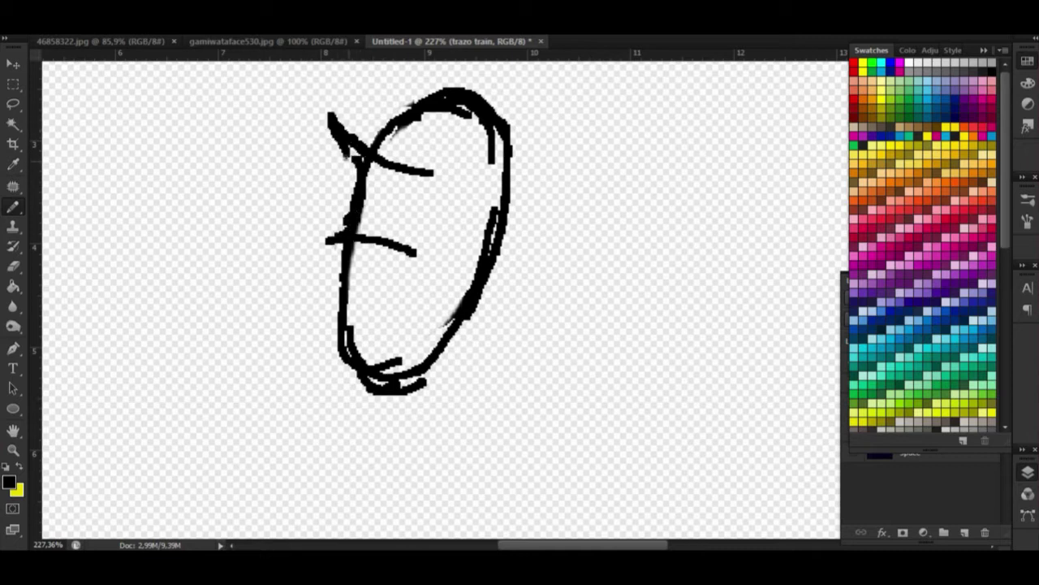
drag(349, 155, 328, 238)
Draw a smaller oval inside the train's front and line its inner edge with rivet dots.
right_click(473, 146)
key(Return)
mouse_move(391, 156)
mouse_down()
mouse_move(467, 117)
mouse_move(448, 302)
mouse_up()
drag(508, 194, 366, 358)
drag(448, 303, 377, 312)
drag(370, 255, 364, 294)
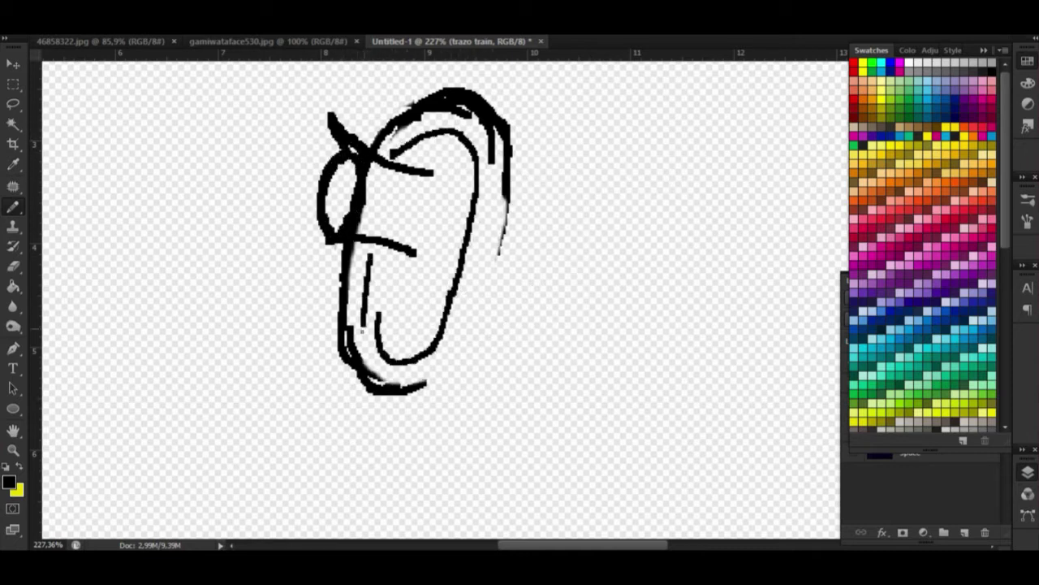
scroll(388, 348, up, 2)
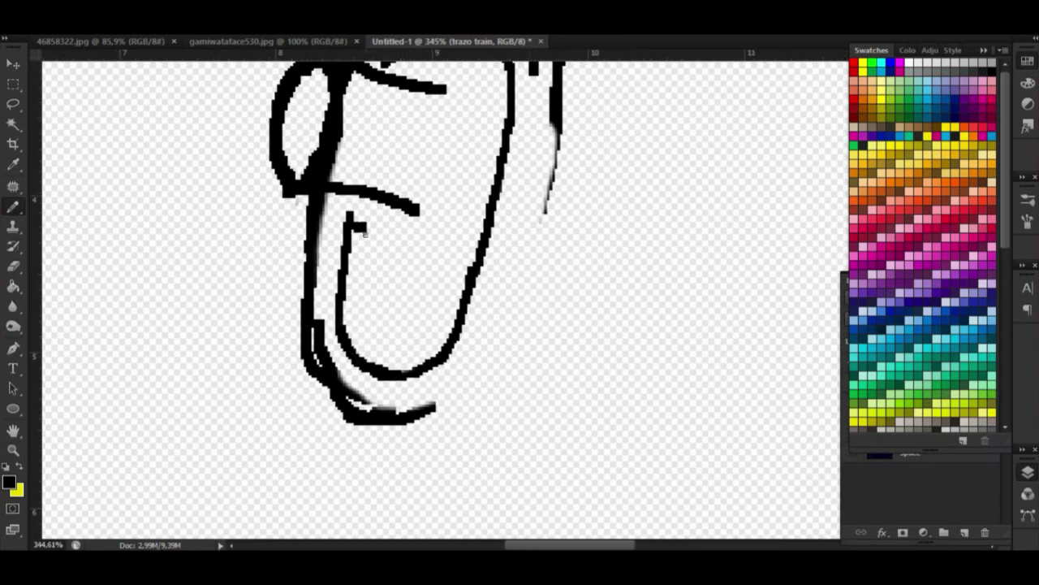
drag(465, 242, 453, 315)
drag(455, 91, 444, 167)
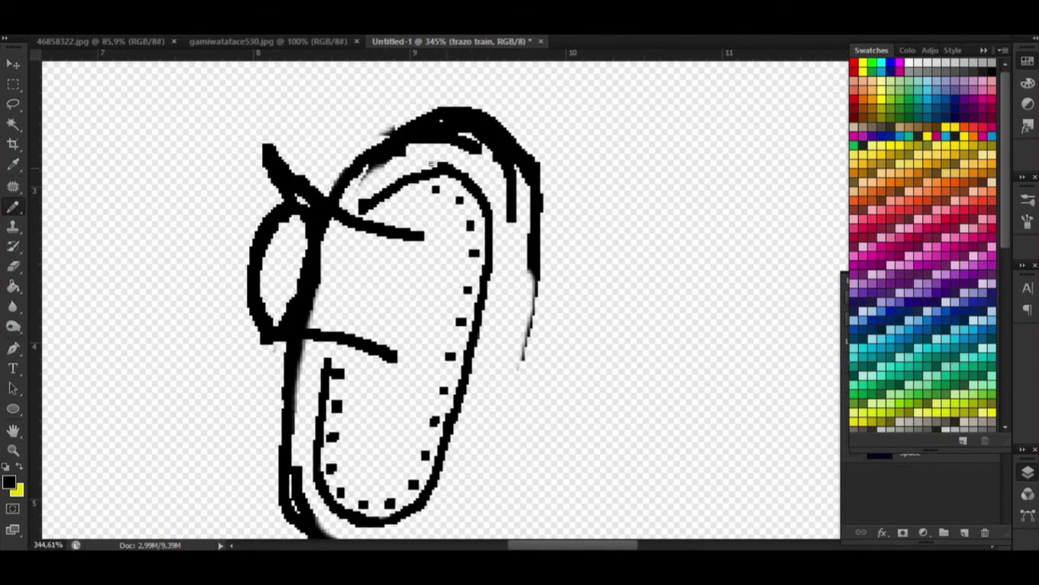
Clean up the front's lines and sketch the train's long body with a valved trumpet running underneath.
key(e)
right_click(443, 236)
click(1027, 199)
scroll(963, 434, down, 5)
click(1028, 199)
click(1028, 199)
mouse_move(357, 191)
mouse_down()
mouse_move(426, 142)
mouse_move(519, 219)
mouse_up()
drag(382, 114, 544, 195)
key(b)
drag(357, 195, 369, 219)
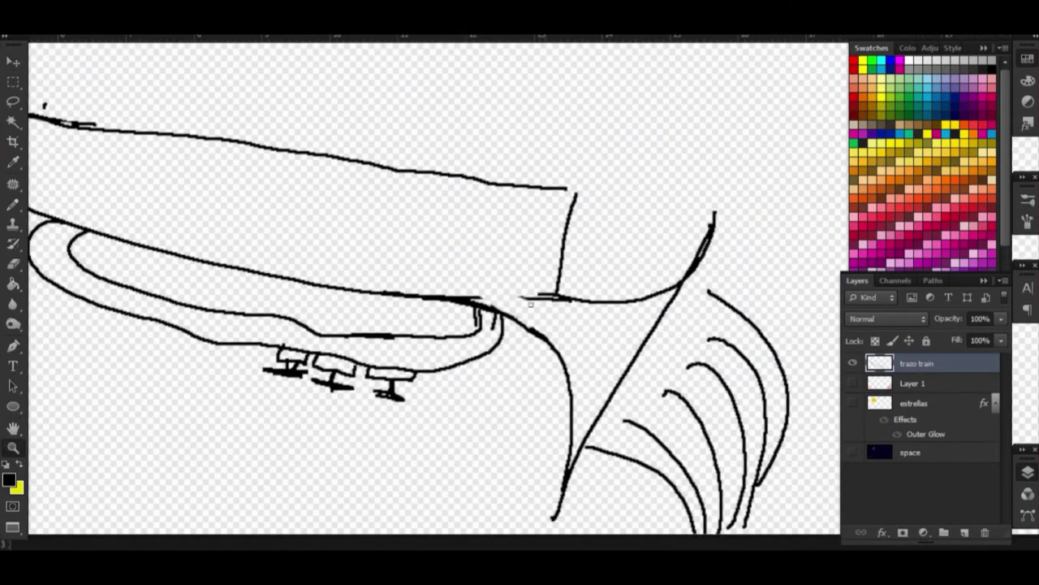
Erase the fan of curved lines behind the trumpet bell and redraw the bell's flared outline.
drag(126, 174, 615, 272)
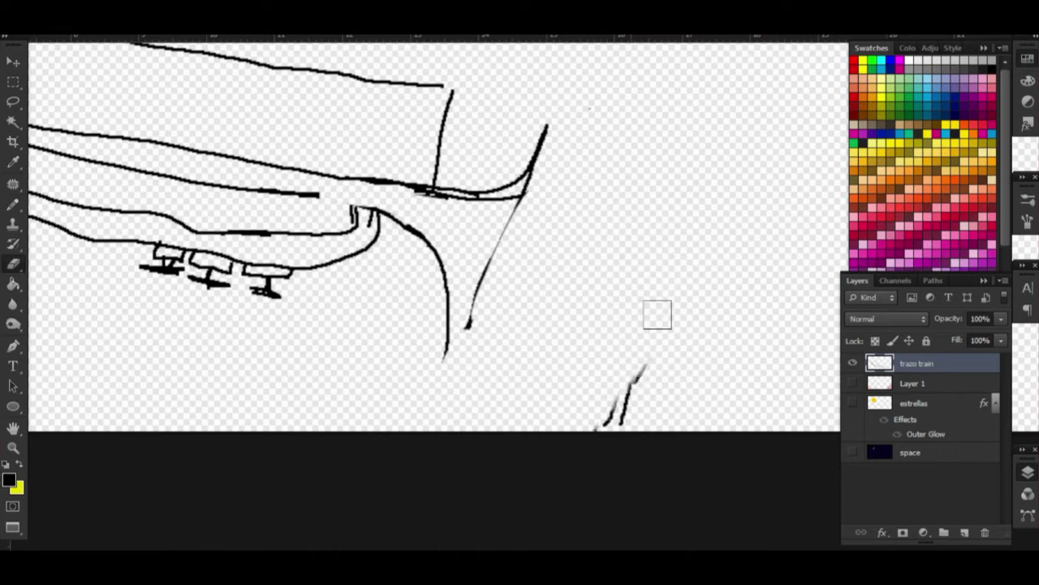
right_click(657, 314)
key(Escape)
key(b)
drag(445, 374, 546, 130)
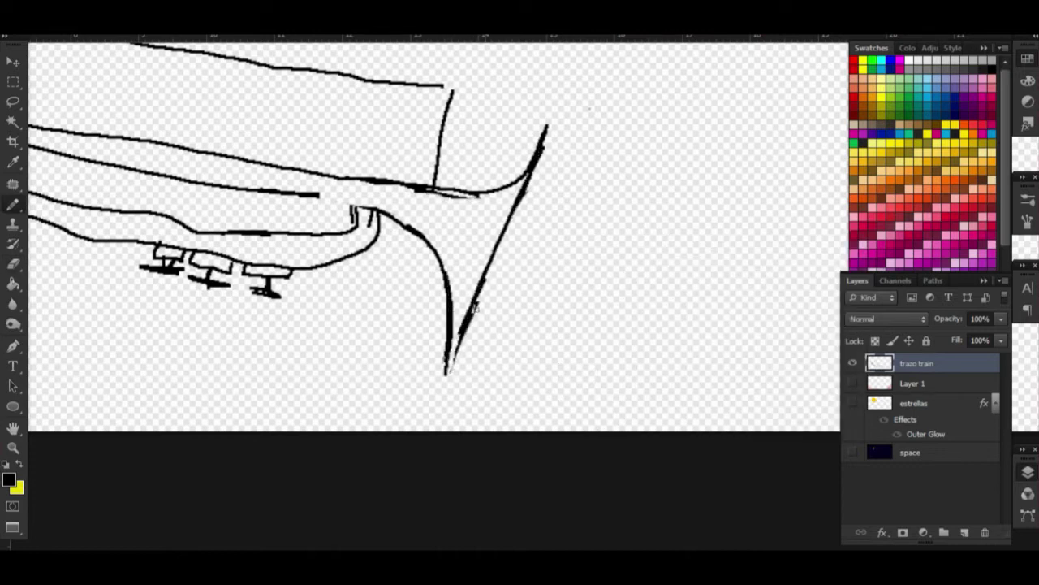
drag(441, 375, 653, 414)
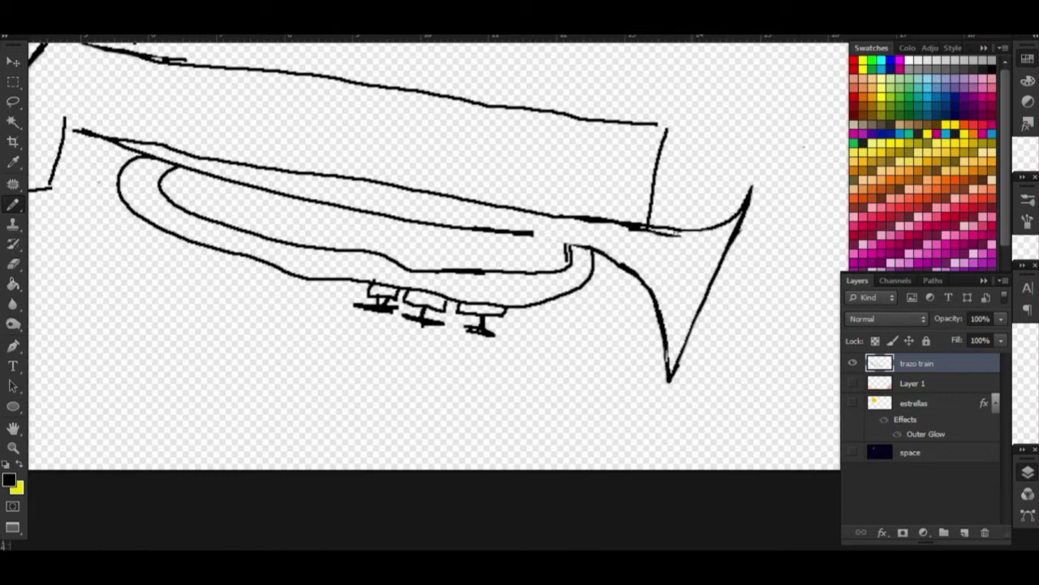
drag(707, 284, 731, 214)
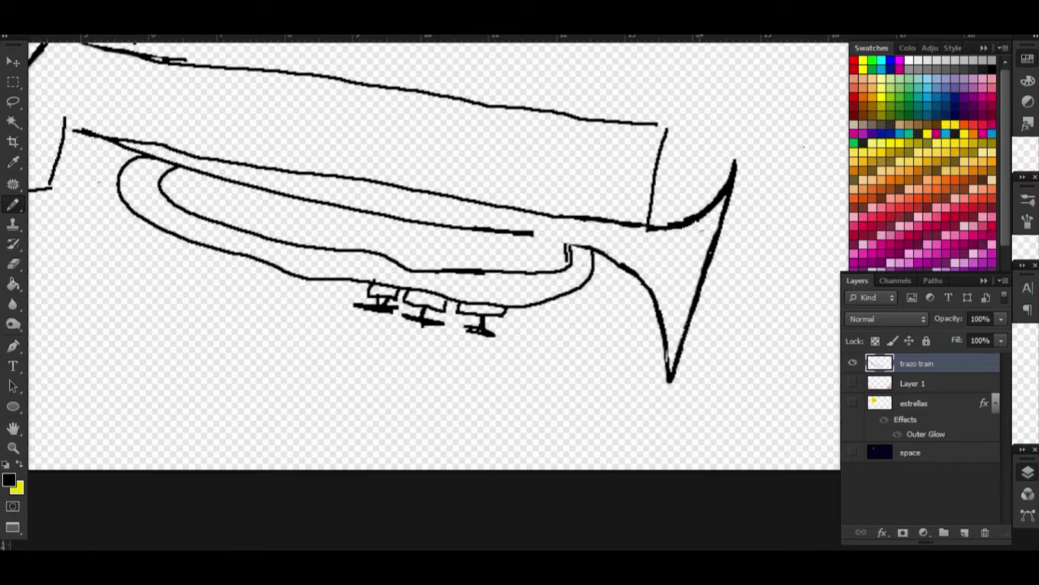
Draw the chimney's short stem and bulging upper part on top of the train's boiler.
key(ctrl+minus)
key(ctrl+plus)
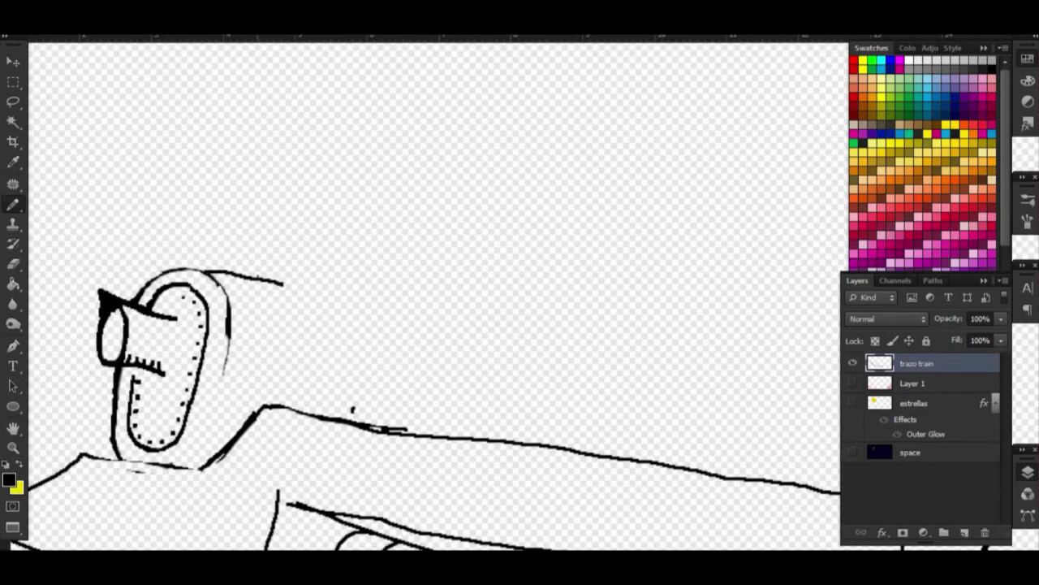
drag(374, 253, 370, 298)
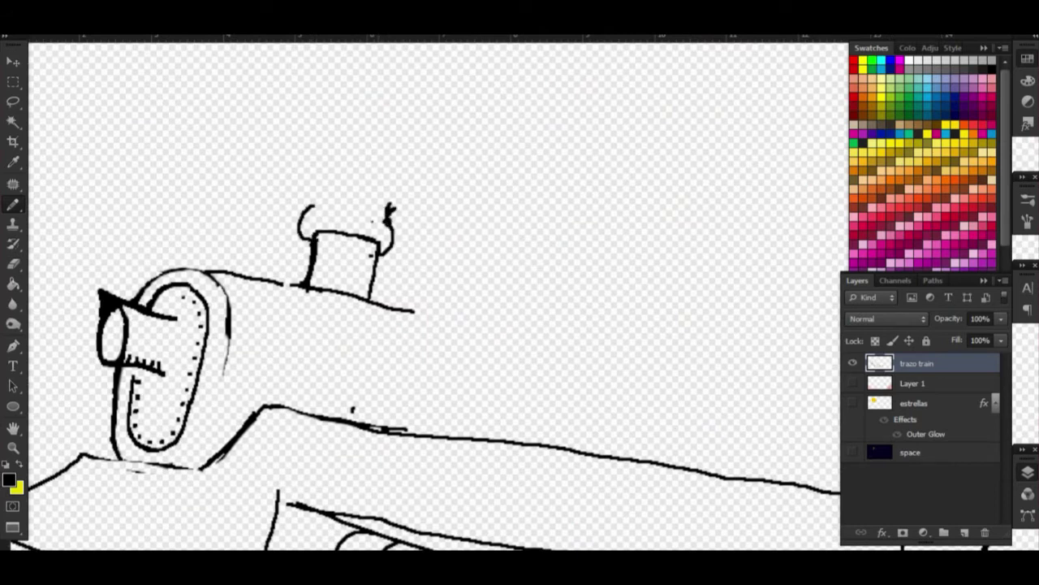
drag(312, 208, 391, 209)
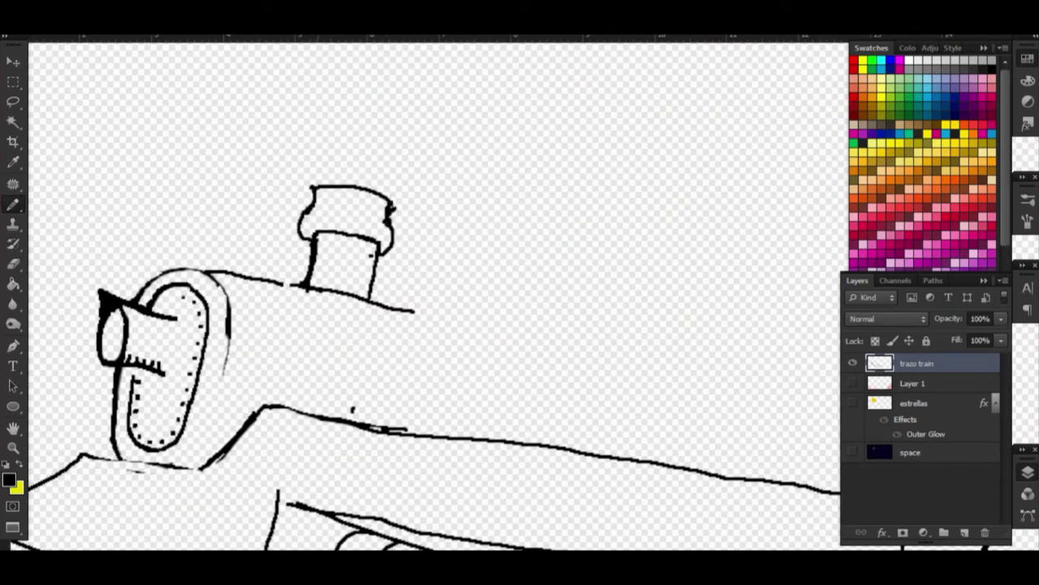
Add a curved rim to the chimney's top and a riveted band around its stem.
scroll(390, 199, up, 1)
drag(288, 268, 396, 313)
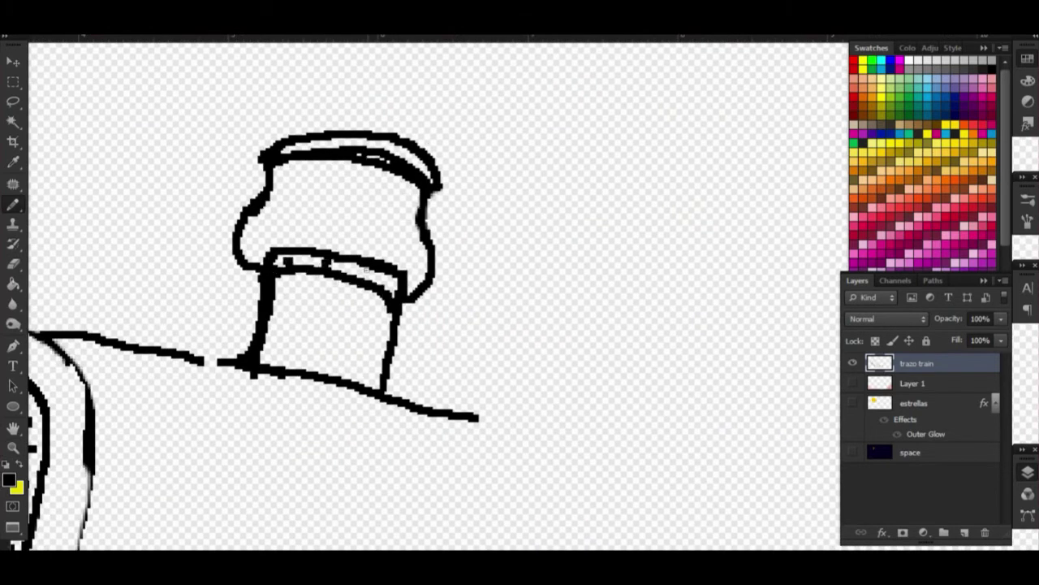
drag(349, 161, 299, 140)
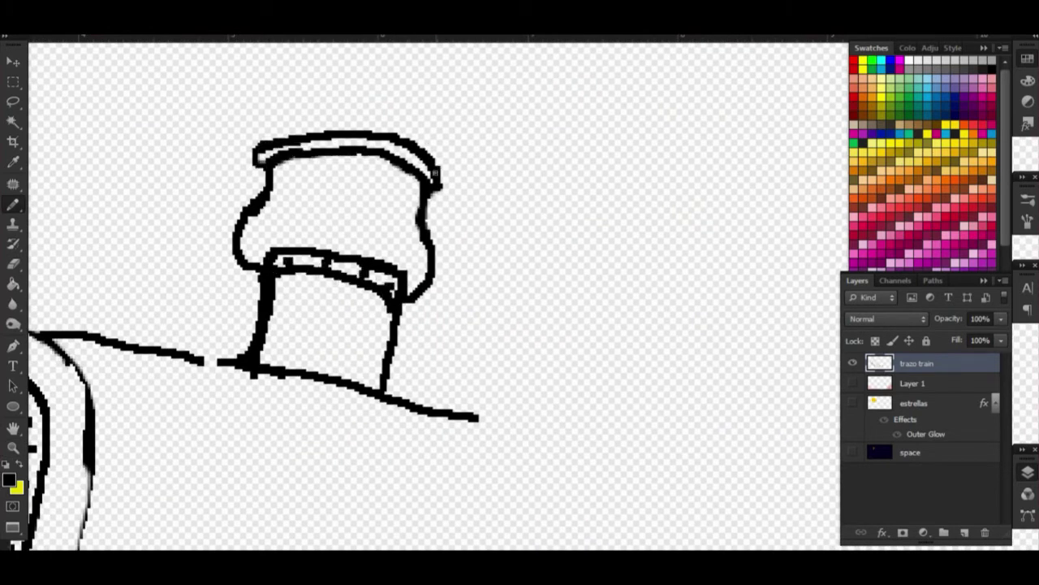
scroll(397, 292, left, 5)
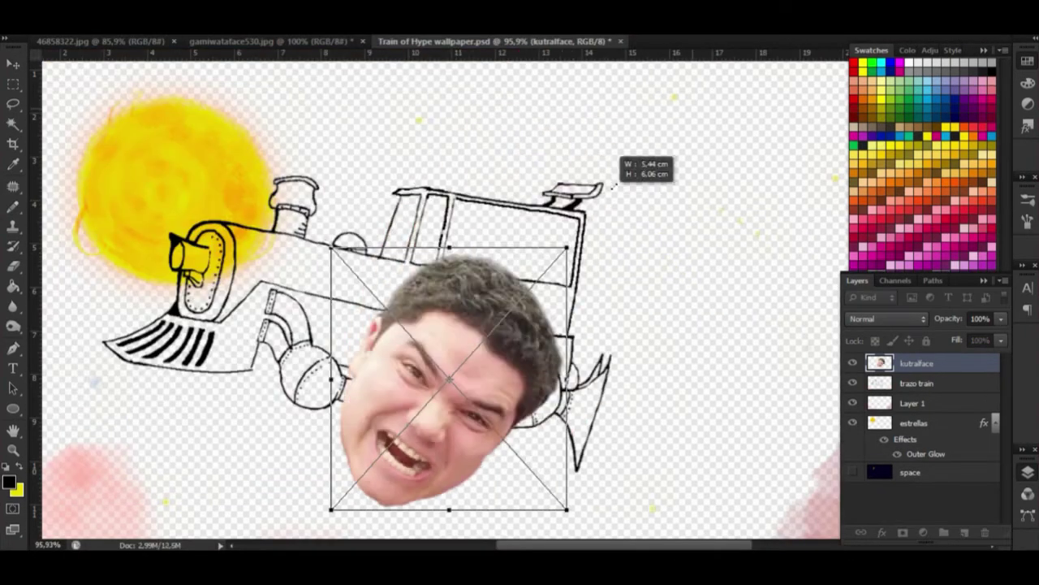
Scale down the face cutout and place it above the train's cab.
drag(613, 185, 410, 337)
key(Return)
drag(398, 446, 557, 194)
Draw the driver's pointing arm and bent arm with a round fist on the trazo train layer.
key(alt+bracketleft)
key(m)
drag(386, 118, 487, 207)
drag(618, 195, 528, 276)
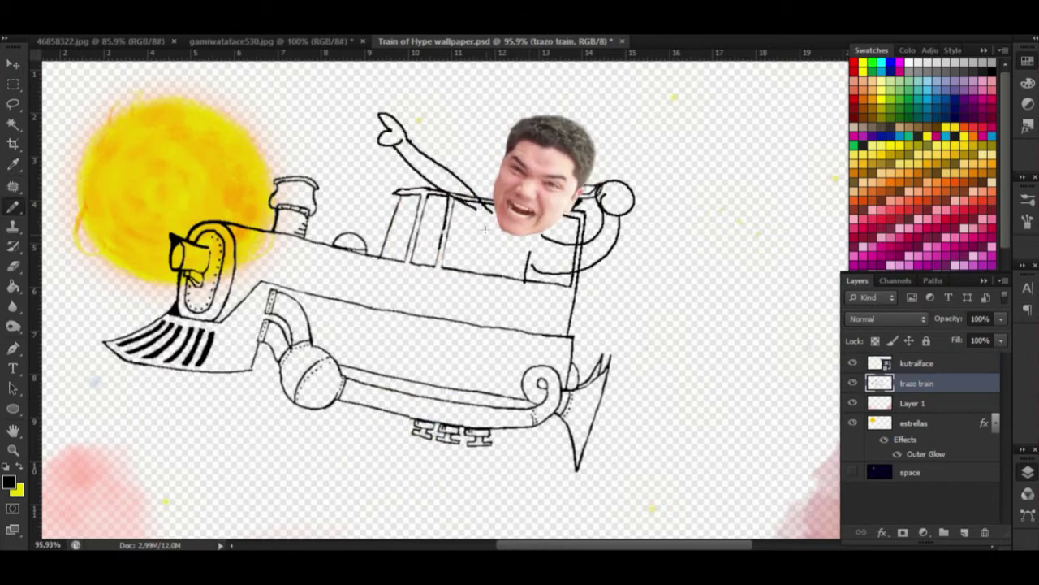
In gamiwataface530.jpg, undo the earlier edits, convert the background to a regular layer and lasso around the man's head.
key(ctrl+Tab)
key(ctrl+alt+z)
key(ctrl+alt+z)
key(ctrl+alt+z)
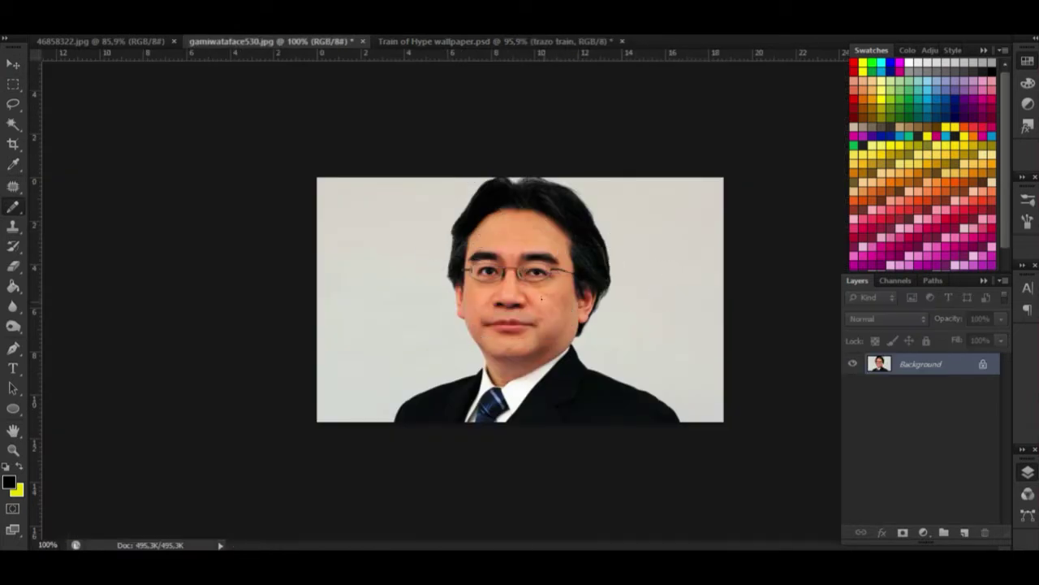
alt+double_click(921, 364)
key(l)
mouse_move(593, 180)
mouse_down()
mouse_move(597, 341)
mouse_move(462, 181)
mouse_move(606, 228)
mouse_move(587, 171)
mouse_up()
Bring the selected head into Train of Hype wallpaper.psd, shrink it, tilt it clockwise and place it behind the train.
key(v)
mouse_move(520, 268)
mouse_down()
mouse_move(519, 57)
mouse_move(751, 235)
mouse_up()
key(ctrl+t)
drag(820, 365, 763, 324)
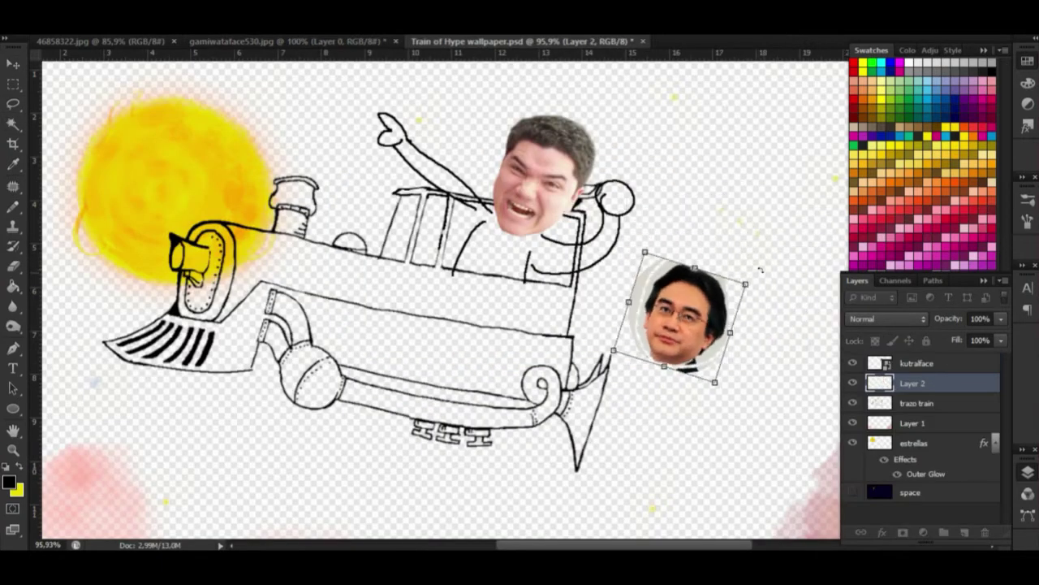
key(Return)
Draw a raised waving arm, a second arm, a neck and a fluttering tie around the second head.
key(b)
scroll(718, 276, left, 2)
drag(623, 210, 763, 262)
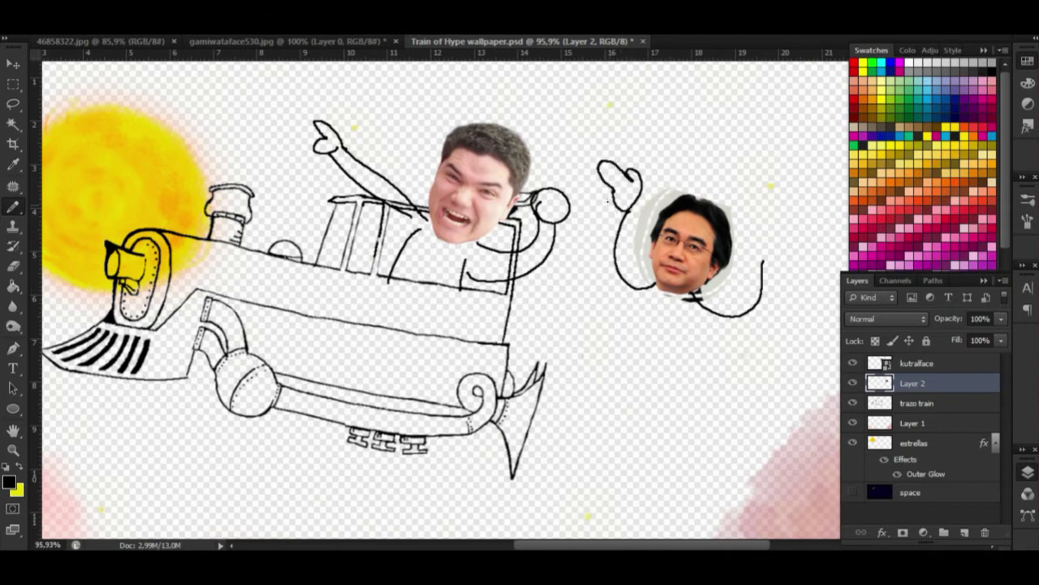
key(ctrl+z)
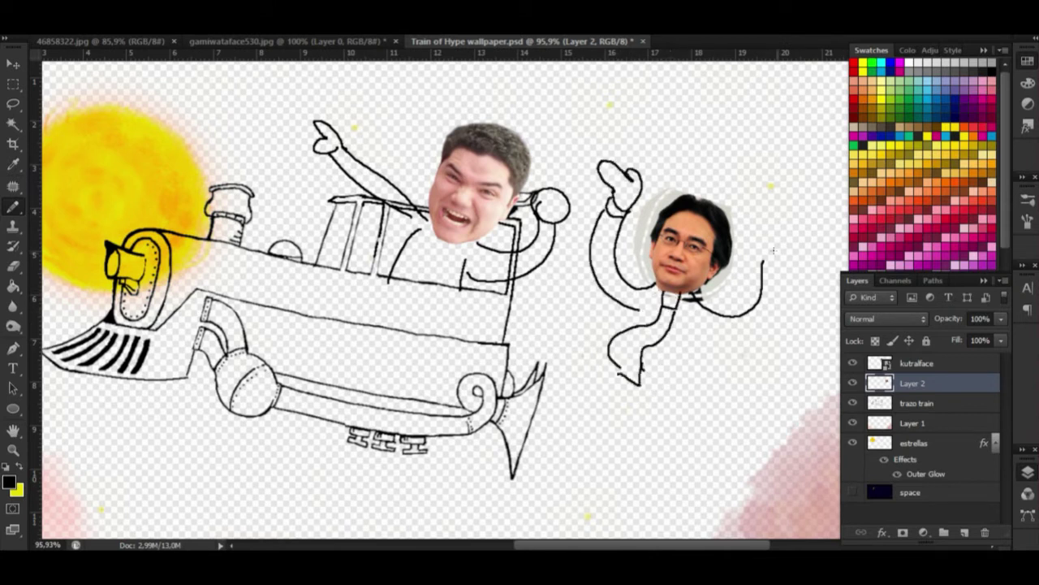
drag(661, 272, 684, 276)
click(886, 318)
key(Escape)
drag(590, 148, 654, 172)
drag(780, 215, 796, 251)
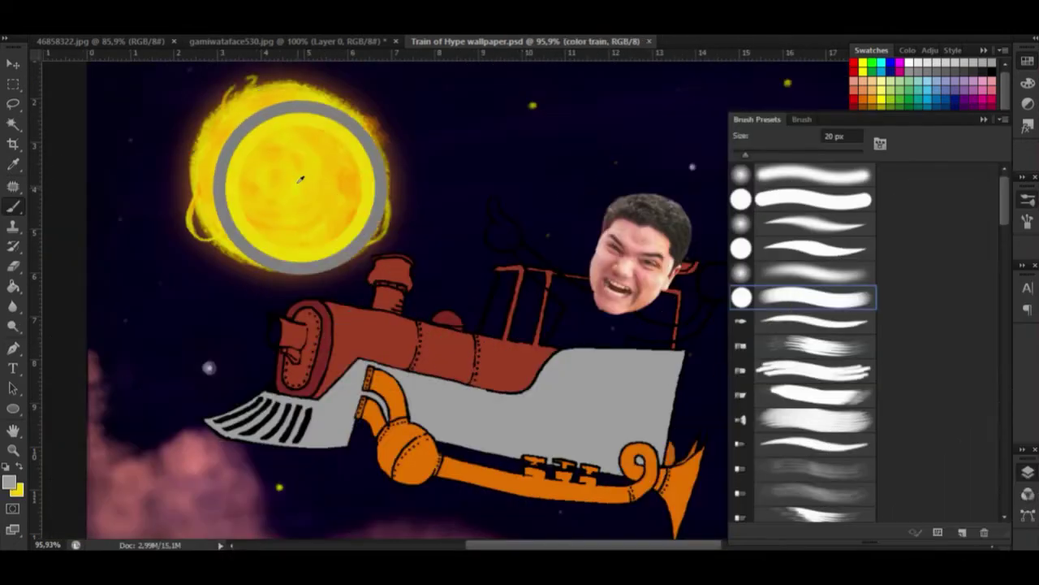
Paint the train's headlamp with a pale yellow lens and a white glow on the color train layer.
scroll(267, 301, up, 5)
mouse_move(258, 317)
mouse_down()
mouse_move(257, 370)
mouse_move(246, 370)
mouse_move(272, 375)
mouse_move(262, 305)
mouse_move(256, 358)
mouse_move(262, 290)
mouse_move(240, 403)
mouse_move(258, 402)
mouse_move(251, 331)
mouse_up()
click(1028, 82)
key(x)
key(z)
scroll(251, 331, down, 5)
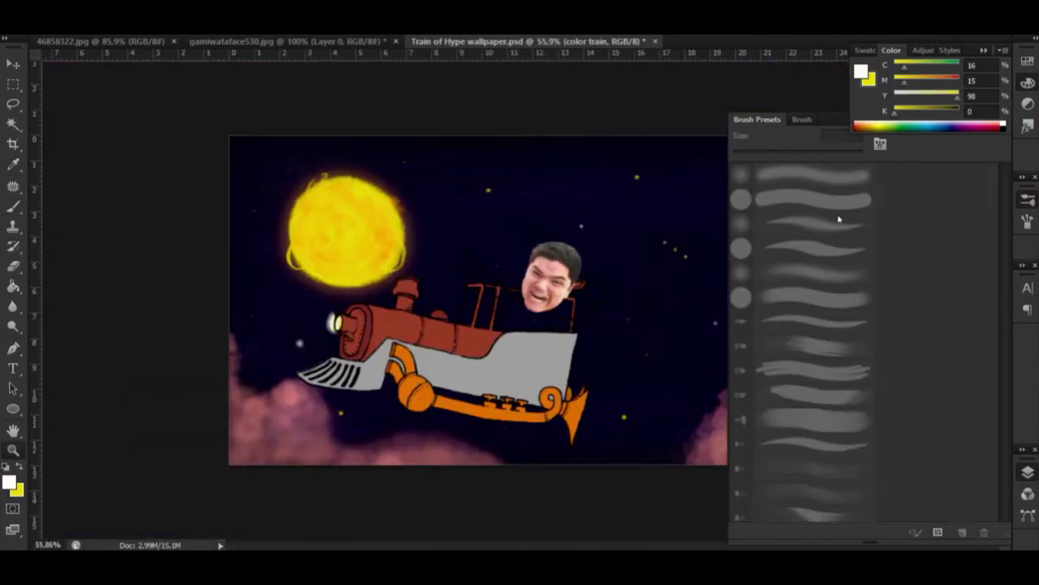
Choose a brush preset for painting smoke, undoing the test dabs made on the sky.
key(b)
click(432, 251)
scroll(479, 235, up, 3)
key(ctrl+z)
key(period)
key(period)
key(period)
key(period)
key(comma)
click(526, 227)
key(ctrl+z)
Create a new layer named "nubes hype" and place it directly below the color train layer.
scroll(244, 357, up, 2)
key(F7)
click(964, 532)
double_click(916, 403)
text(nubes hype)
drag(883, 402, 956, 432)
Paint white smoke rising from the chimney and forming the word "HYPE" across the sky.
key(b)
click(216, 345)
key(ctrl+z)
click(209, 333)
mouse_move(210, 325)
mouse_down()
mouse_move(262, 356)
mouse_move(311, 323)
mouse_move(281, 251)
mouse_move(289, 381)
mouse_move(230, 371)
mouse_move(234, 207)
mouse_move(244, 234)
mouse_move(238, 310)
mouse_move(201, 382)
mouse_move(238, 276)
mouse_move(224, 380)
mouse_move(254, 328)
mouse_move(287, 318)
mouse_move(329, 247)
mouse_move(319, 244)
mouse_move(316, 360)
mouse_move(319, 250)
mouse_move(307, 295)
mouse_move(323, 209)
mouse_move(291, 287)
mouse_move(258, 306)
mouse_move(331, 201)
mouse_move(441, 297)
mouse_move(455, 243)
mouse_move(389, 335)
mouse_move(461, 281)
mouse_move(469, 344)
mouse_move(484, 339)
mouse_move(517, 260)
mouse_up()
scroll(278, 371, down, 2)
scroll(391, 243, down, 2)
scroll(585, 263, right, 3)
mouse_move(442, 242)
mouse_down()
mouse_move(496, 216)
mouse_move(461, 271)
mouse_move(465, 312)
mouse_move(478, 255)
mouse_move(449, 251)
mouse_move(488, 272)
mouse_move(499, 307)
mouse_move(452, 276)
mouse_move(406, 287)
mouse_move(344, 277)
mouse_move(377, 248)
mouse_move(464, 228)
mouse_move(453, 227)
mouse_move(433, 287)
mouse_move(434, 250)
mouse_move(323, 264)
mouse_up()
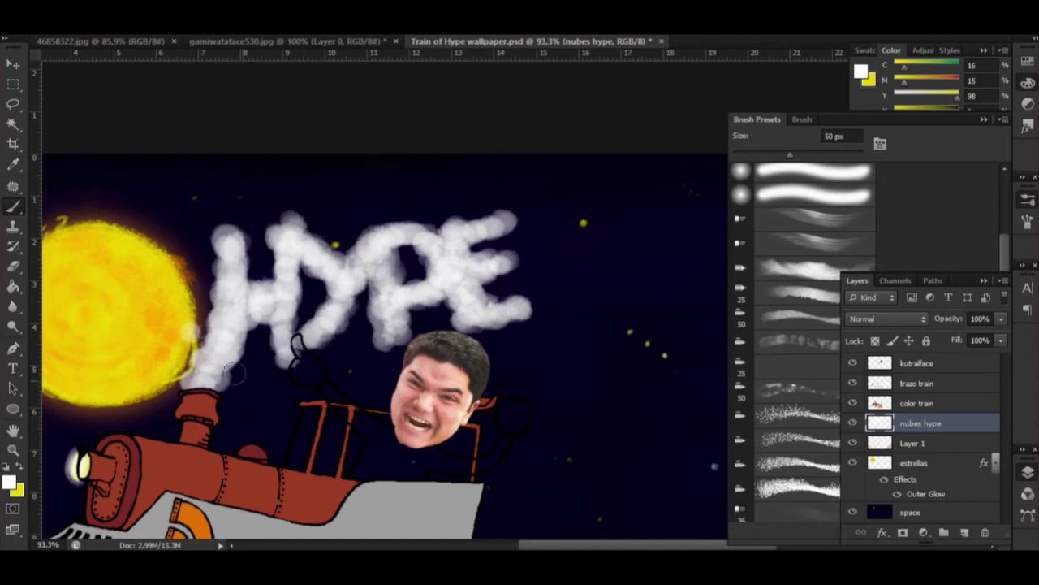
Try to outline the smoke puffs above the chimney and along the first letters with pale blue strokes.
scroll(237, 373, up, 2)
scroll(243, 369, up, 5)
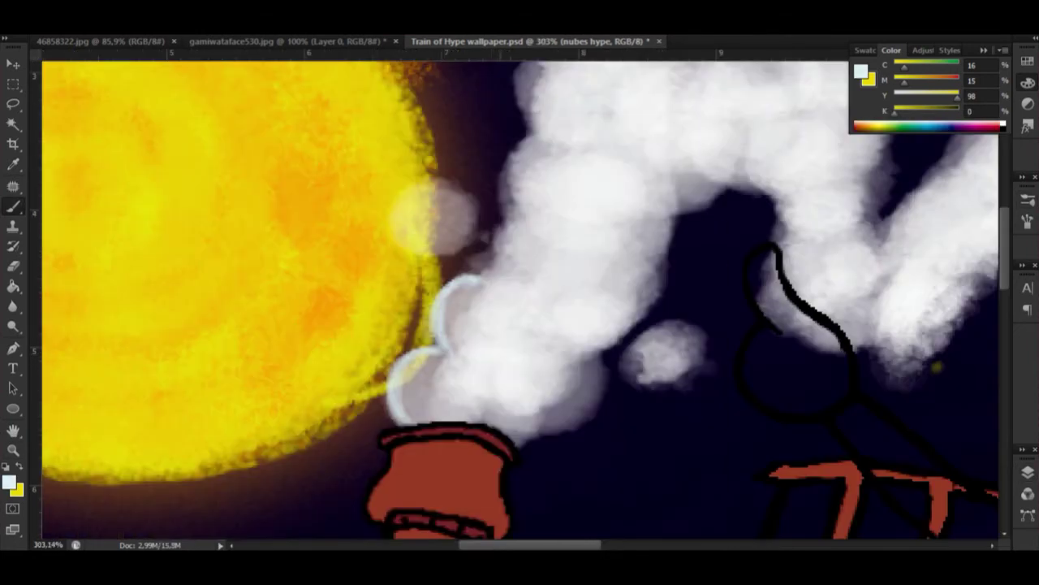
mouse_move(431, 215)
mouse_down()
mouse_move(445, 183)
mouse_move(499, 223)
mouse_move(435, 343)
mouse_move(601, 382)
mouse_move(651, 276)
mouse_move(627, 361)
mouse_move(690, 329)
mouse_up()
mouse_move(658, 252)
mouse_down()
mouse_move(715, 175)
mouse_move(772, 236)
mouse_up()
drag(771, 236, 713, 423)
drag(487, 138, 462, 317)
drag(528, 244, 541, 373)
mouse_move(475, 277)
mouse_down()
mouse_move(636, 240)
mouse_move(633, 341)
mouse_move(735, 362)
mouse_move(767, 146)
mouse_move(861, 162)
mouse_up()
Undo the pale blue outline strokes made on the smoke.
key(z)
drag(861, 327, 731, 326)
key(ctrl+alt+z)
key(ctrl+alt+z)
key(ctrl+alt+z)
key(ctrl+alt+z)
key(ctrl+alt+z)
key(ctrl+alt+z)
key(ctrl+alt+z)
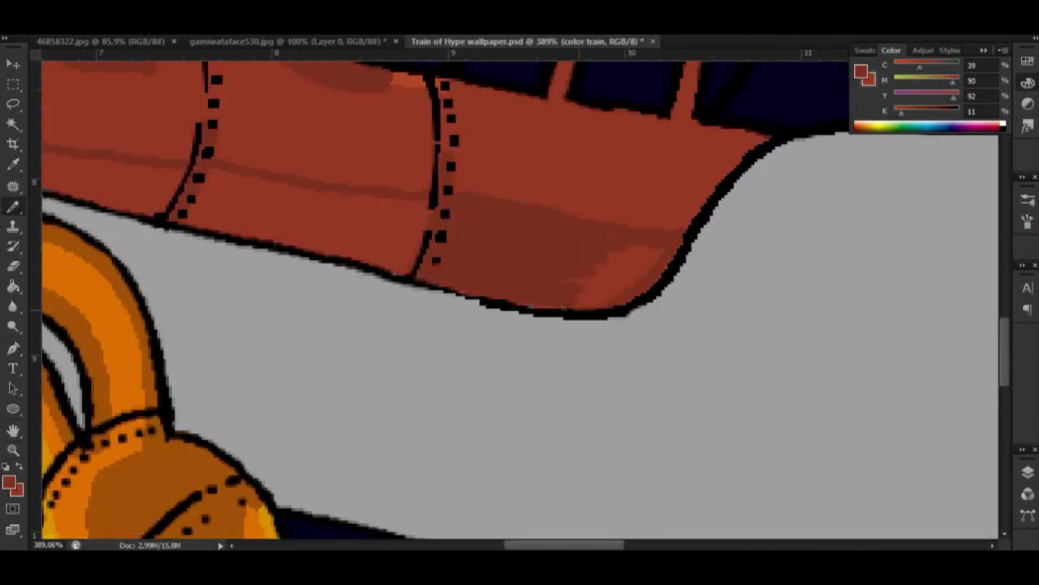
Shade the lower half of the boiler's rear and middle sections with darker red on the color train layer.
mouse_move(580, 292)
mouse_down()
mouse_move(648, 268)
mouse_move(605, 268)
mouse_up()
mouse_move(423, 191)
mouse_down()
mouse_move(211, 195)
mouse_move(382, 264)
mouse_up()
drag(232, 151, 402, 176)
drag(469, 185, 622, 218)
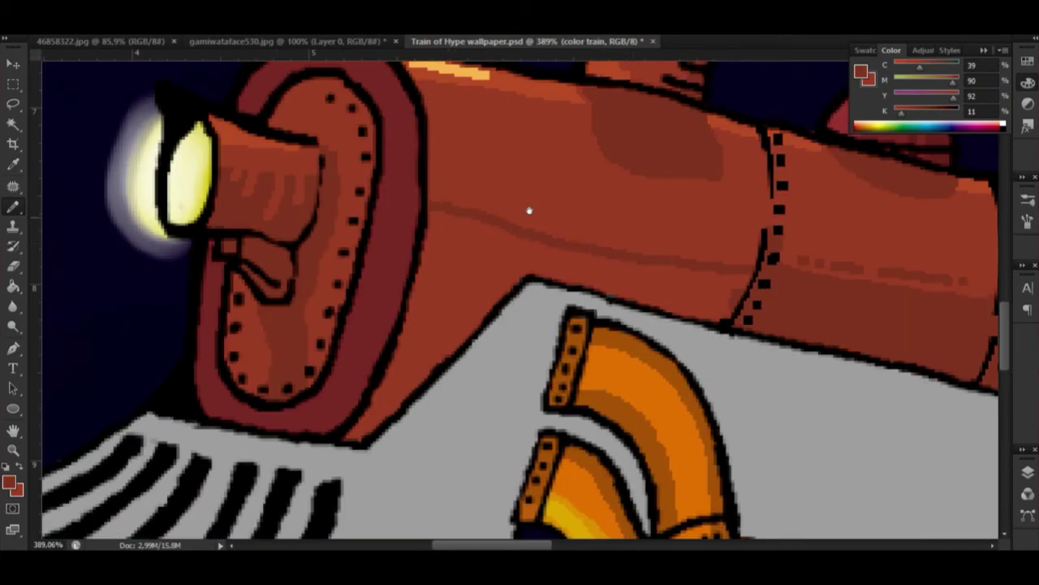
Shade the underside of the boiler's front section with the same dark red, up to the round front plate.
drag(529, 212, 601, 235)
drag(430, 215, 357, 431)
drag(520, 268, 409, 311)
drag(445, 217, 399, 333)
mouse_move(458, 250)
mouse_down()
mouse_move(504, 272)
mouse_move(616, 291)
mouse_up()
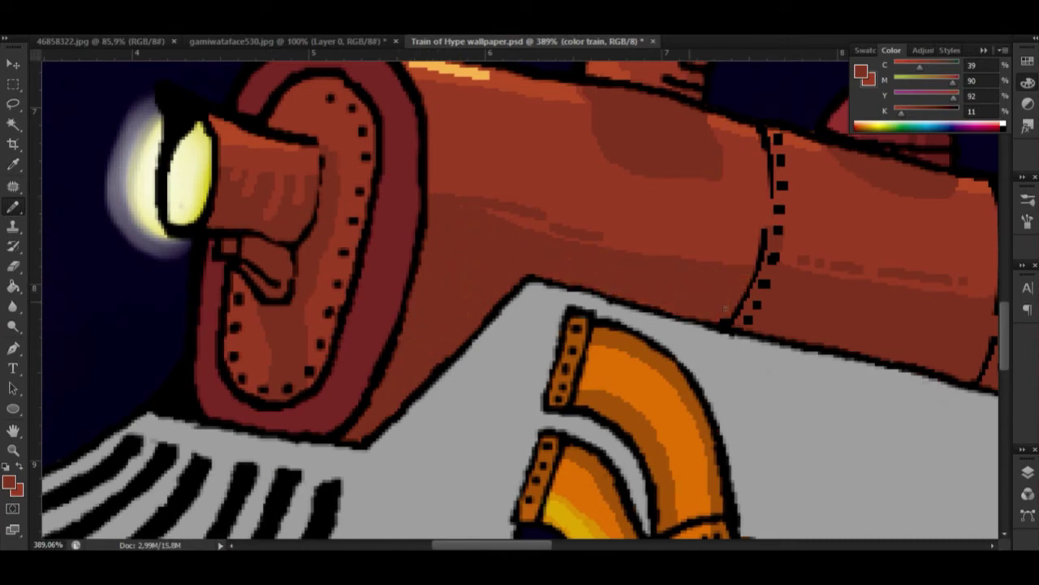
Draw red zigzag lightning stripes with a pale yellow edge across the train's grey side panel.
key(ctrl+plus)
scroll(761, 276, down, 5)
scroll(760, 276, up, 2)
key(b)
click(872, 50)
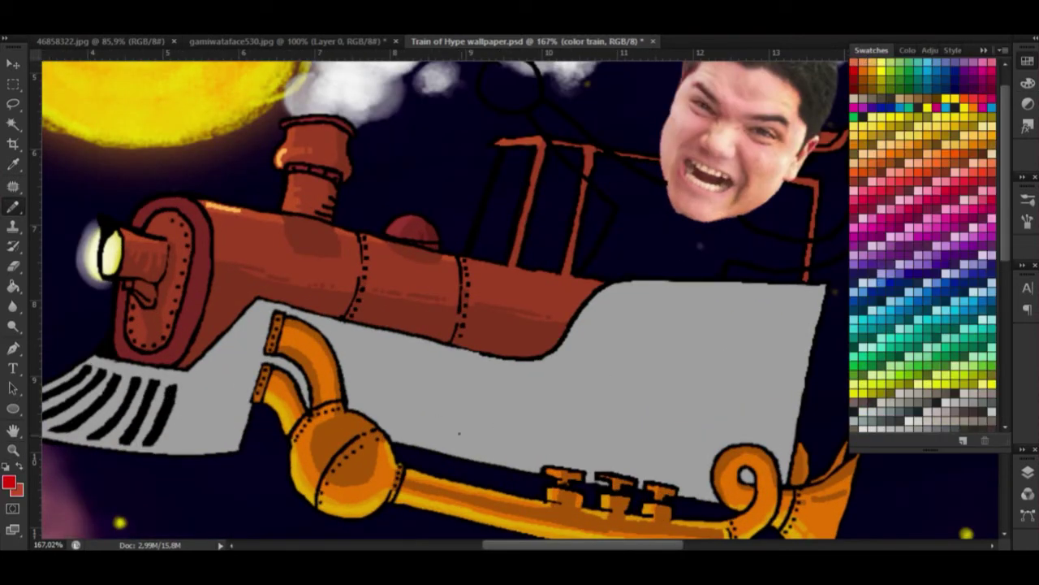
key(ctrl+z)
mouse_move(413, 443)
mouse_down()
mouse_move(478, 389)
mouse_move(622, 360)
mouse_move(807, 352)
mouse_move(489, 420)
mouse_move(799, 398)
mouse_up()
drag(486, 421, 795, 409)
drag(520, 373, 321, 329)
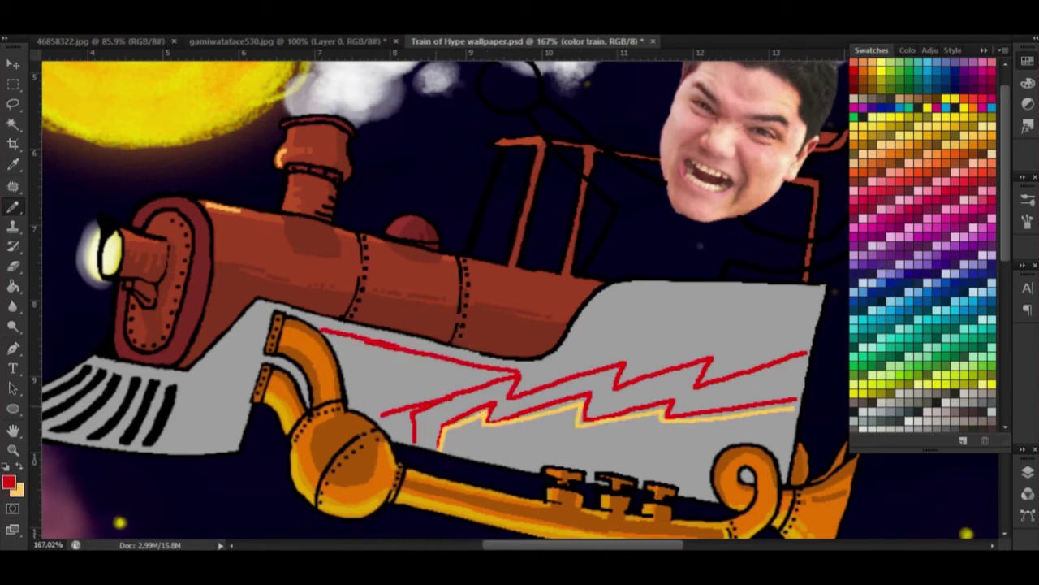
Paint over the front part of the lightning stripes with the side panel's grey.
drag(413, 437, 488, 413)
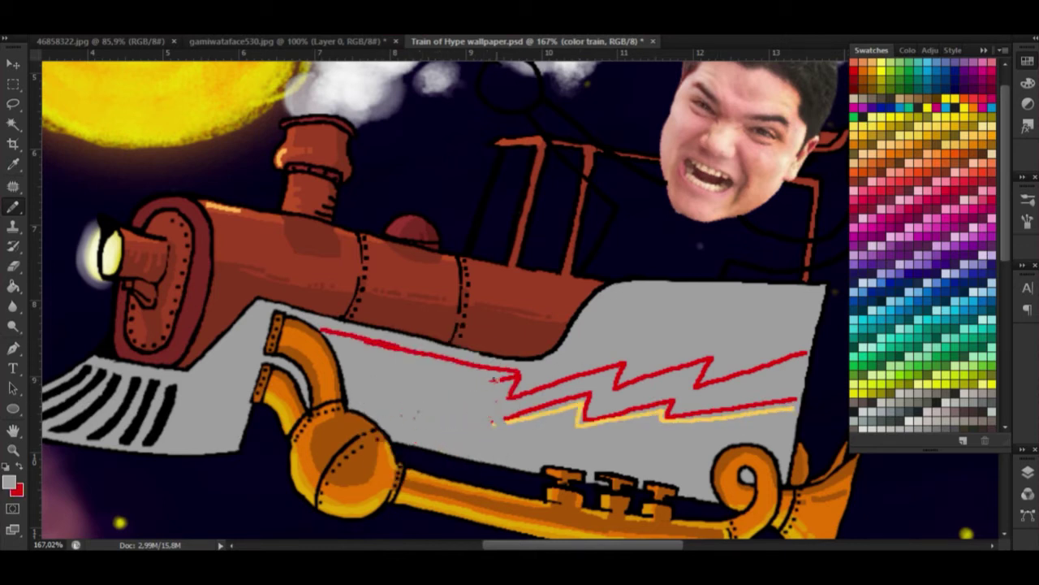
key(z)
scroll(646, 416, down, 5)
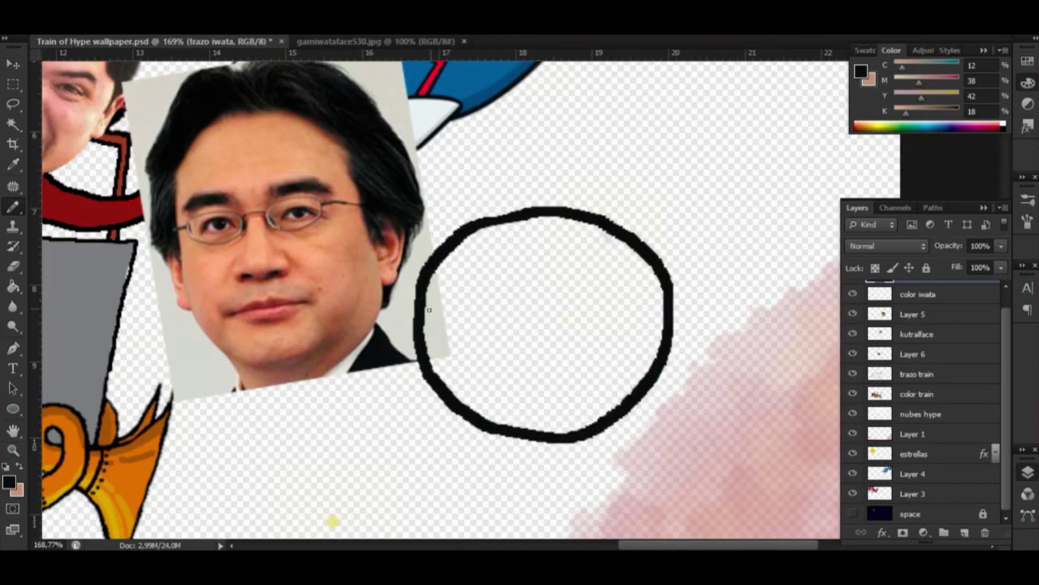
drag(561, 237, 566, 248)
key(ctrl+z)
key(ctrl+z)
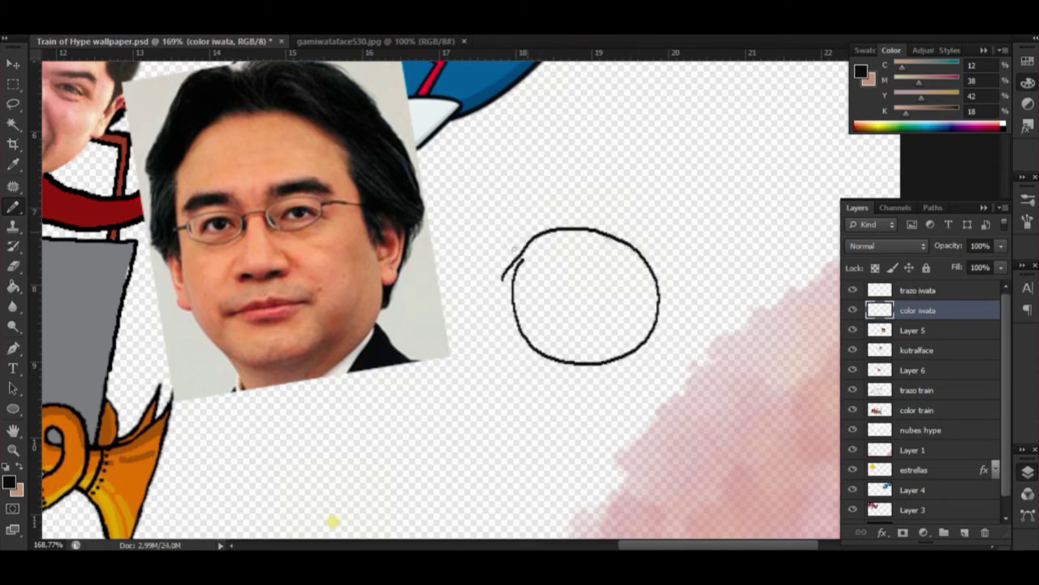
Sketch a round head with ears, hair and a brimmed emblem cap on the color iwata layer, undoing the facial features.
mouse_move(519, 222)
mouse_down()
mouse_move(664, 264)
mouse_move(569, 254)
mouse_up()
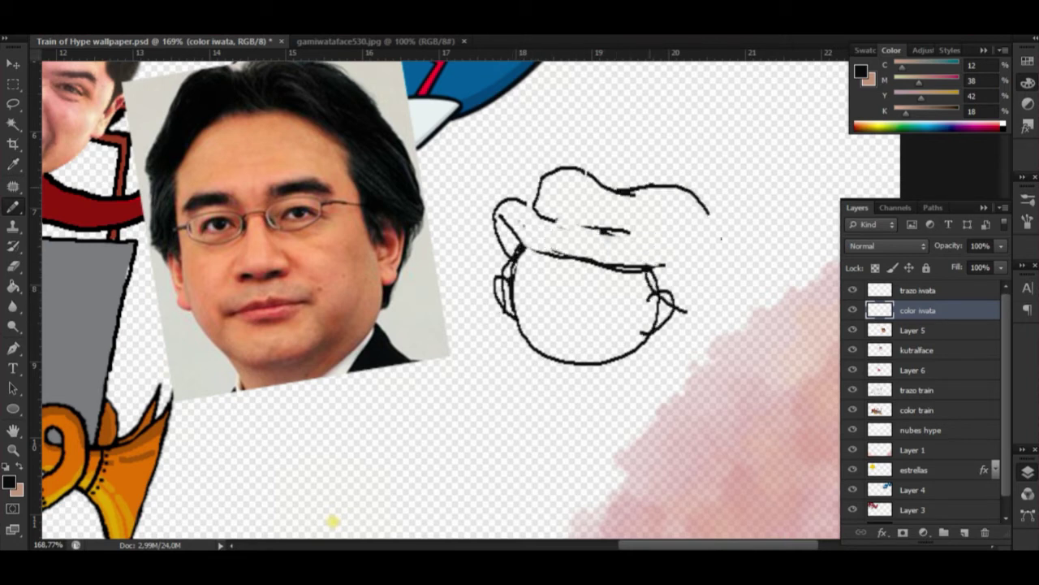
drag(585, 213, 645, 219)
drag(599, 227, 627, 212)
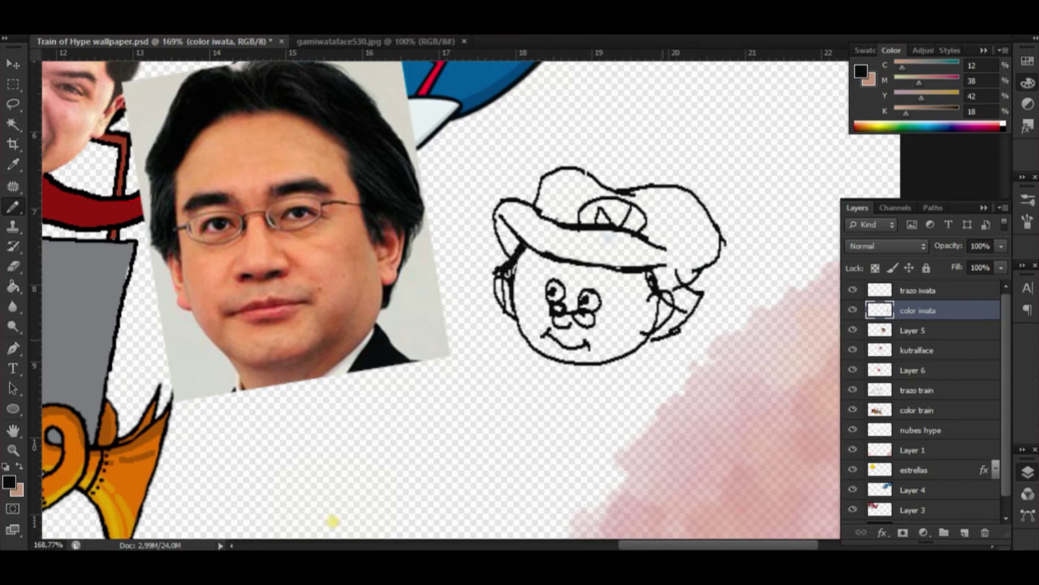
key(ctrl+alt+z)
key(ctrl+alt+z)
key(ctrl+alt+z)
scroll(519, 272, up, 3)
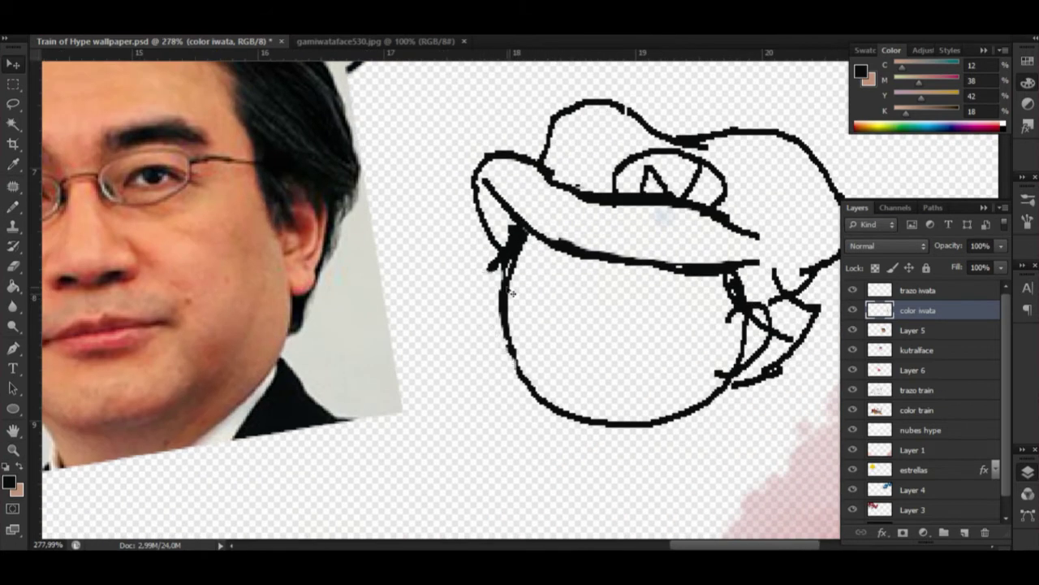
Redraw the head's side outline, ear and hair edges beneath the cap with cleaner black lines.
key(b)
drag(499, 259, 503, 333)
key(ctrl+alt+z)
key(ctrl+alt+z)
key(ctrl+alt+z)
key(ctrl+alt+z)
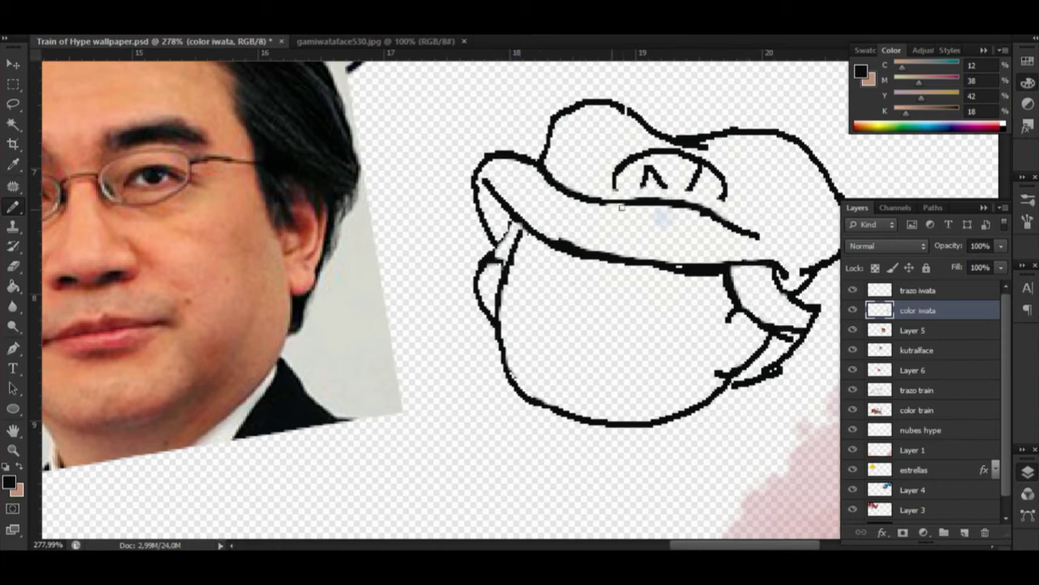
Fill the hair beneath the cap with black and draw the glasses and nose on the trazo iwata layer.
mouse_move(520, 292)
mouse_down()
mouse_move(479, 271)
mouse_move(565, 329)
mouse_up()
alt+click(138, 216)
key(ctrl+alt+z)
double_click(903, 294)
key(ctrl+z)
key(x)
alt+click(141, 221)
mouse_move(699, 248)
mouse_down()
mouse_move(735, 292)
mouse_move(715, 345)
mouse_up()
drag(524, 271, 552, 280)
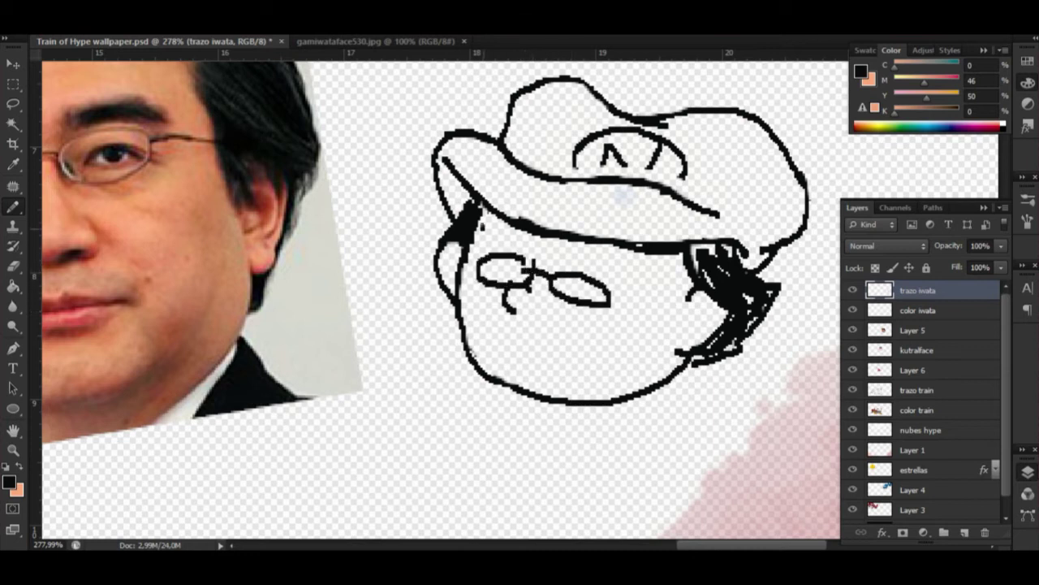
Try out black strokes for the mouth below the glasses and undo them.
drag(525, 361, 511, 363)
drag(511, 365, 550, 373)
key(ctrl+z)
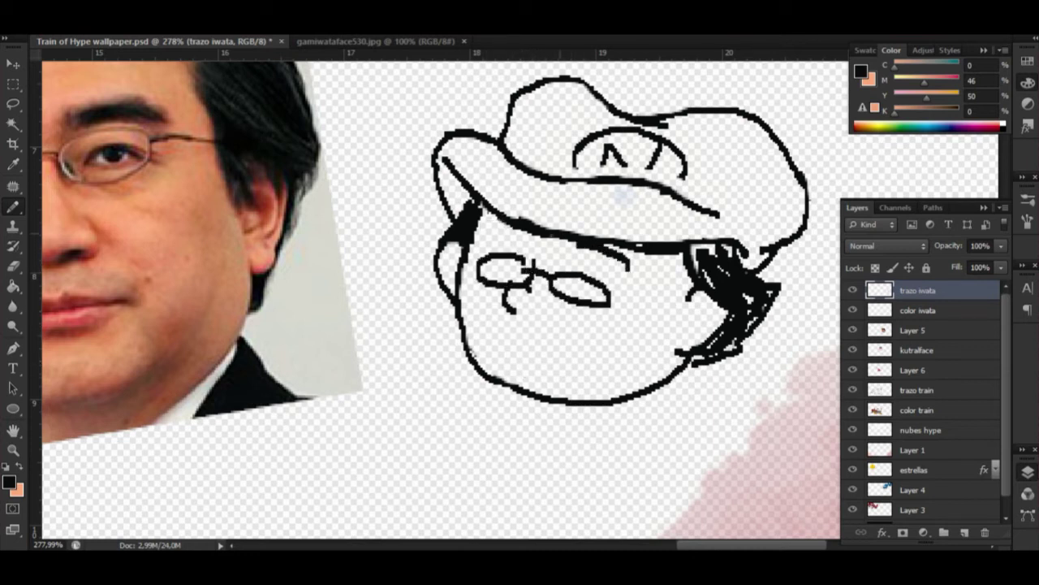
drag(519, 323, 518, 325)
mouse_move(501, 330)
mouse_down()
mouse_move(599, 344)
mouse_move(584, 354)
mouse_up()
key(ctrl+z)
key(ctrl+z)
key(ctrl+z)
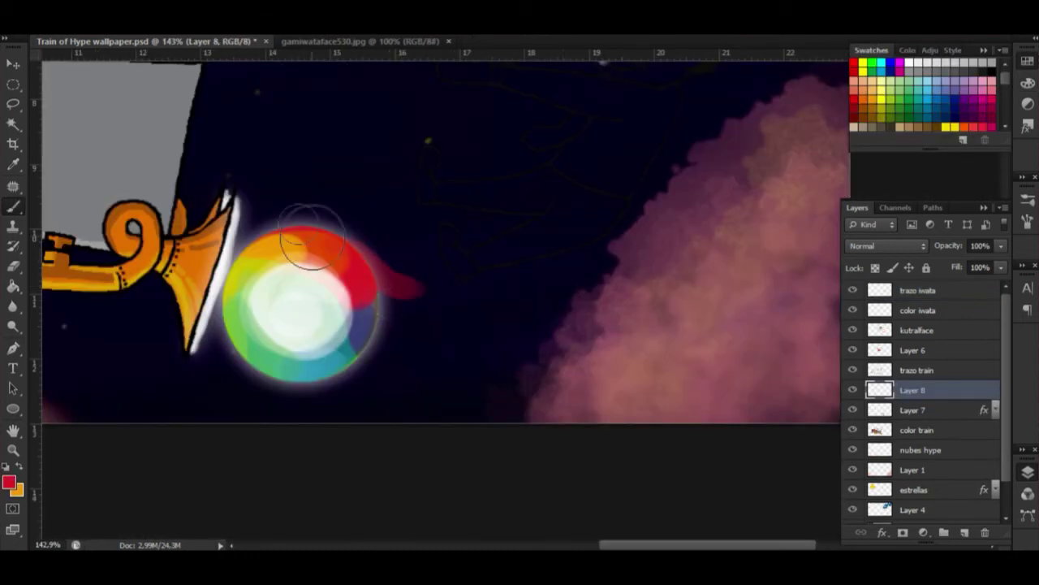
Paint red, dark blue and light blue bands of an S-shaped trail from the glowing orb on Layer 8.
drag(382, 282, 754, 113)
alt+click(302, 372)
mouse_move(353, 357)
mouse_down()
mouse_move(455, 349)
mouse_move(792, 113)
mouse_up()
mouse_move(349, 325)
mouse_down()
mouse_move(617, 300)
mouse_move(784, 89)
mouse_up()
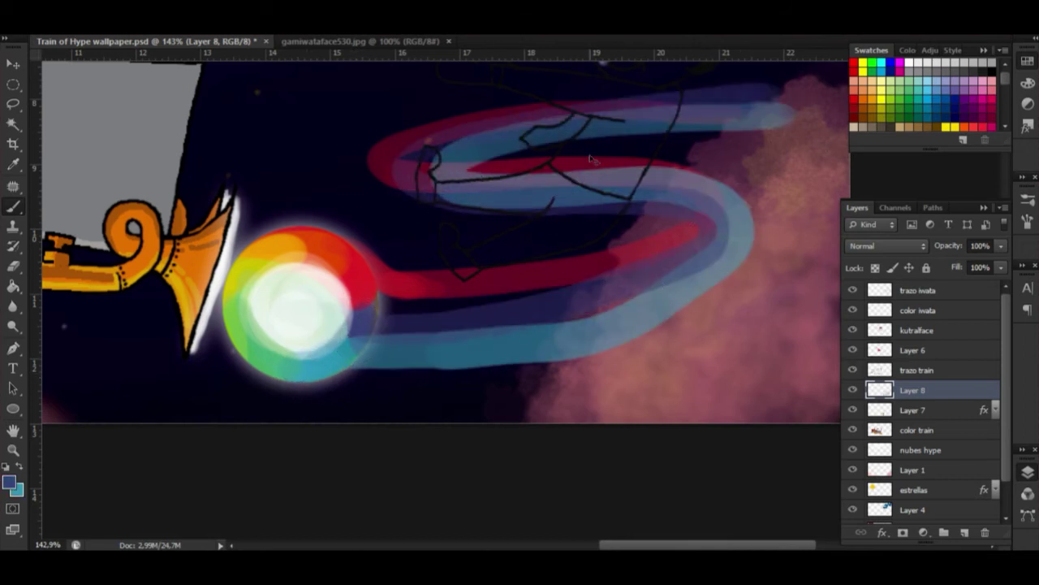
Add orange, green and yellow bands to the S-shaped trail using colors sampled from the orb's rim.
alt+click(317, 244)
mouse_move(381, 284)
mouse_down()
mouse_move(441, 279)
mouse_move(756, 97)
mouse_up()
key(x)
alt+click(255, 325)
mouse_move(349, 341)
mouse_down()
mouse_move(700, 229)
mouse_move(791, 91)
mouse_up()
key(x)
alt+click(290, 255)
mouse_move(365, 302)
mouse_down()
mouse_move(574, 198)
mouse_move(618, 193)
mouse_move(625, 131)
mouse_up()
key(x)
alt+click(150, 324)
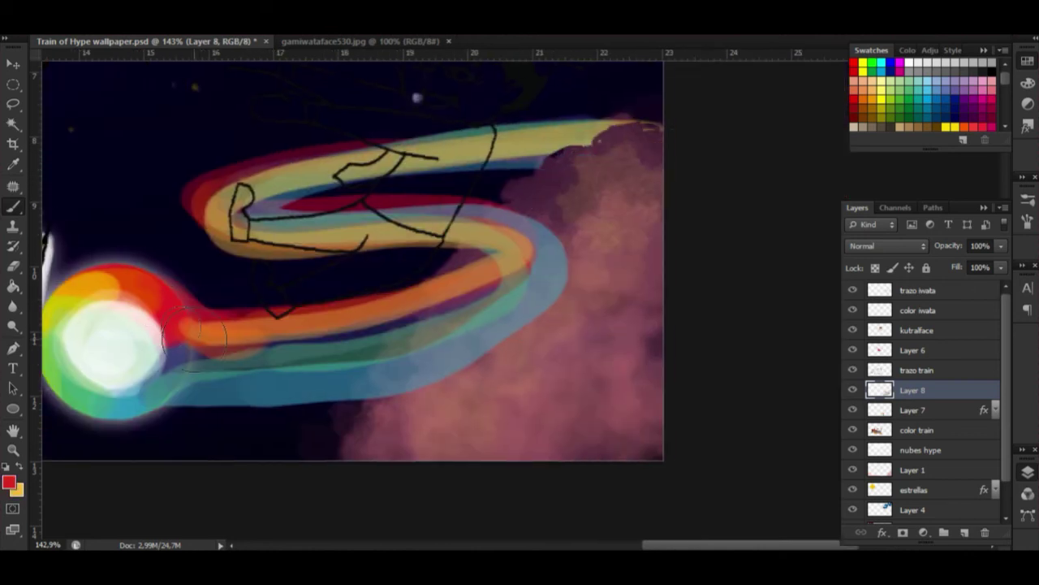
Blend the trail's start into the orb with red strokes above and blue-green strokes below.
drag(180, 329, 341, 318)
key(x)
alt+click(247, 362)
mouse_move(268, 353)
mouse_down()
mouse_move(533, 260)
mouse_move(552, 231)
mouse_up()
alt+click(382, 357)
drag(398, 358, 296, 370)
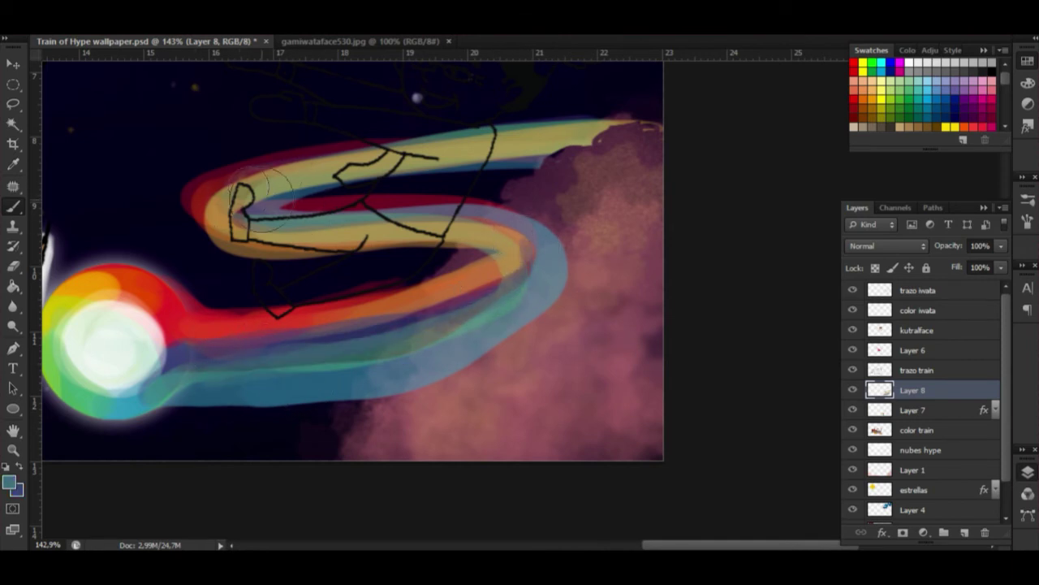
Repaint the trail's upper stretch with red and brighter yellow strokes.
key(x)
drag(341, 148, 637, 123)
key(ctrl+z)
alt+click(382, 163)
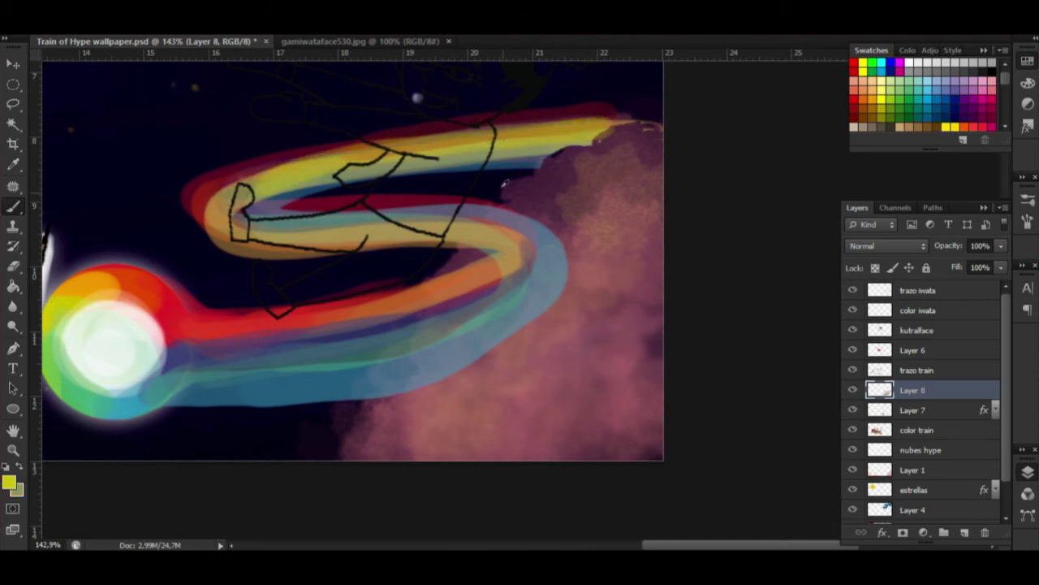
Smooth the trail's upper stretch with further color strokes, using a larger brush for the last ones.
key(z)
click(455, 283)
click(205, 279)
drag(205, 278, 369, 218)
mouse_move(571, 170)
mouse_down()
mouse_move(576, 273)
mouse_move(402, 214)
mouse_up()
key(ctrl+z)
mouse_move(302, 223)
mouse_down()
mouse_move(365, 215)
mouse_move(455, 159)
mouse_move(577, 175)
mouse_up()
key(bracketright)
key(bracketright)
key(bracketright)
mouse_move(225, 213)
mouse_down()
mouse_move(260, 244)
mouse_move(301, 220)
mouse_up()
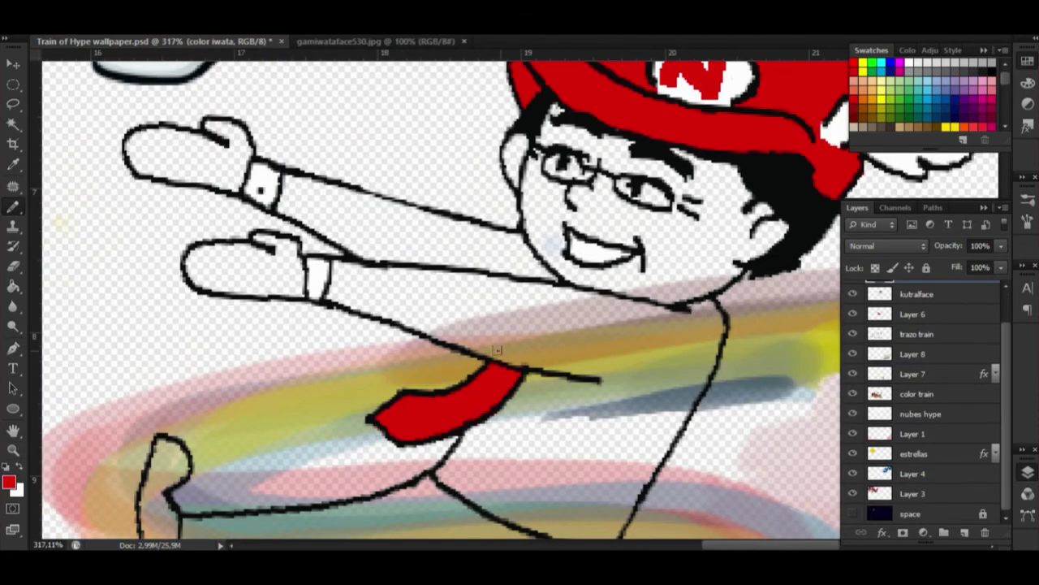
Fill the capped figure's trousers with black and a dark grey highlight on the color iwata layer.
scroll(479, 345, down, 3)
scroll(479, 345, left, 2)
mouse_move(284, 437)
mouse_down()
mouse_move(406, 410)
mouse_move(235, 455)
mouse_move(463, 463)
mouse_move(557, 421)
mouse_up()
mouse_move(341, 438)
mouse_down()
mouse_move(243, 419)
mouse_move(479, 382)
mouse_move(536, 406)
mouse_move(325, 471)
mouse_up()
scroll(473, 313, down, 2)
scroll(473, 314, right, 2)
scroll(424, 265, down, 3)
scroll(423, 266, right, 2)
mouse_move(420, 285)
mouse_down()
mouse_move(540, 310)
mouse_move(218, 448)
mouse_move(377, 405)
mouse_move(296, 432)
mouse_move(306, 370)
mouse_move(430, 311)
mouse_move(471, 358)
mouse_move(387, 328)
mouse_move(327, 374)
mouse_move(210, 403)
mouse_up()
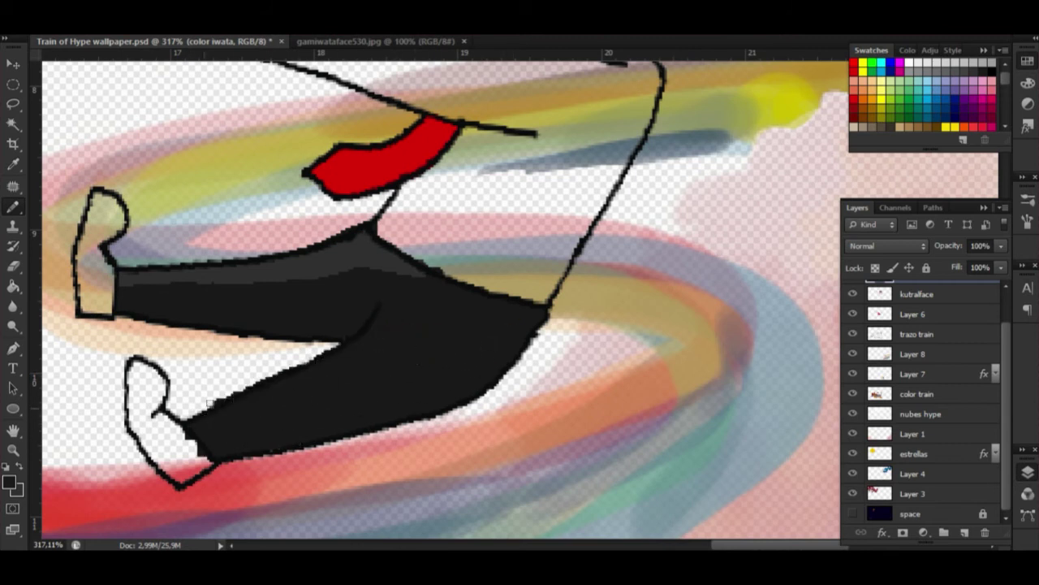
Redraw the capped figure's lower shoe with a visible sole and rounded toe on the trazo iwata layer.
key(alt+bracketright)
mouse_move(130, 365)
mouse_down()
mouse_move(167, 402)
mouse_move(191, 475)
mouse_move(167, 454)
mouse_up()
key(ctrl+z)
key(ctrl+z)
mouse_move(138, 383)
mouse_down()
mouse_move(175, 479)
mouse_move(150, 489)
mouse_up()
drag(108, 386, 158, 479)
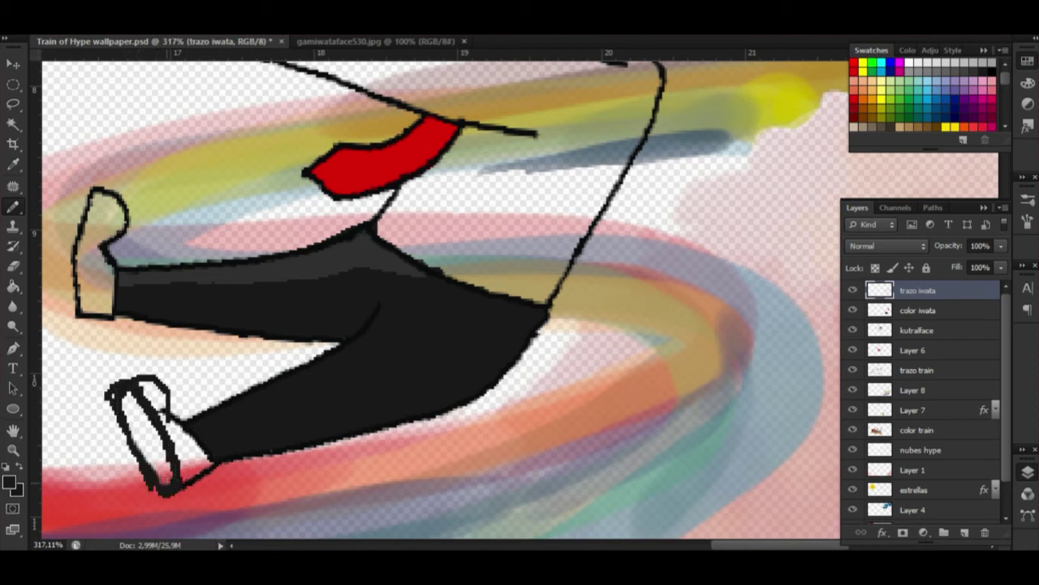
key(ctrl+alt+z)
key(ctrl+alt+z)
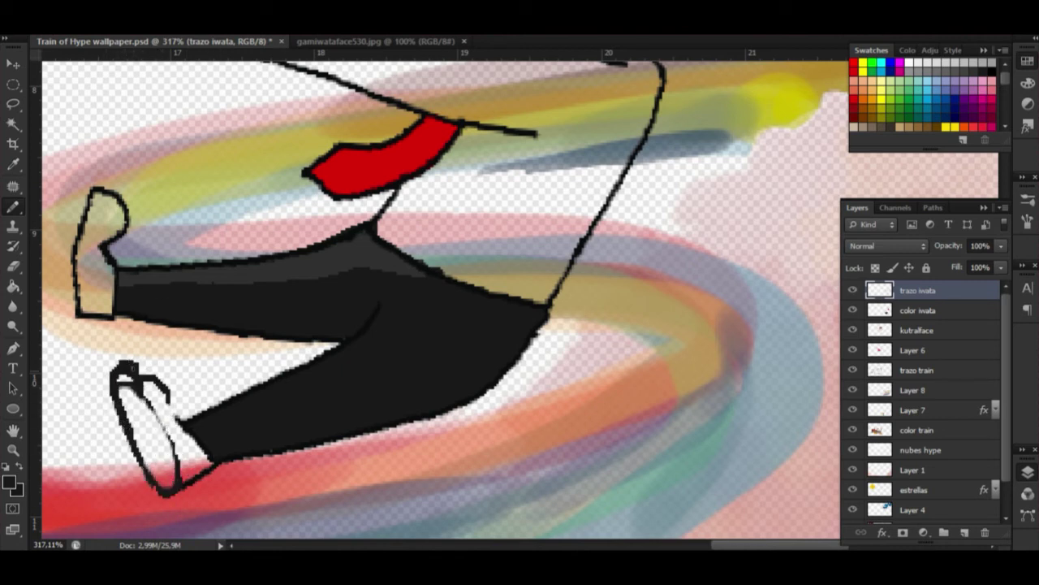
key(ctrl+alt+z)
drag(114, 375, 163, 431)
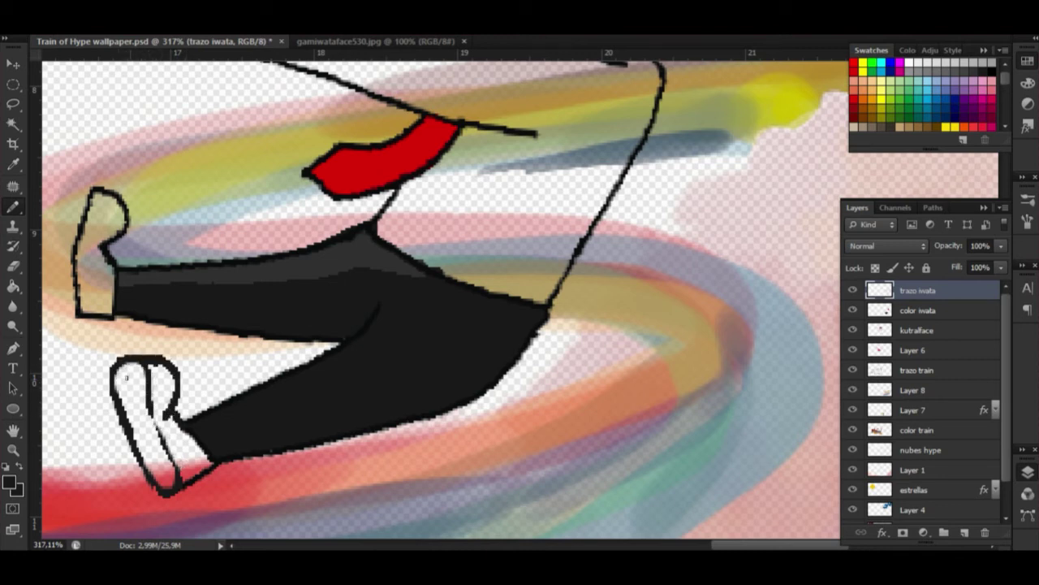
Draw short black tread lines across the sole of the lower shoe.
drag(115, 378, 146, 375)
drag(118, 392, 148, 389)
drag(130, 426, 156, 423)
drag(133, 438, 159, 436)
drag(140, 452, 166, 448)
drag(146, 465, 172, 461)
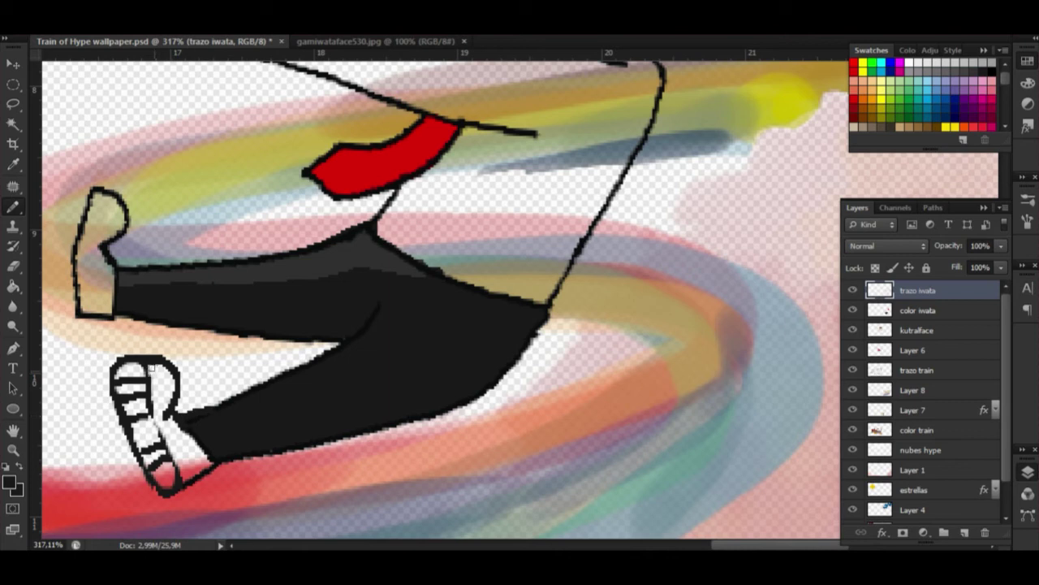
Undo the last tread lines and redraw the heel end of the lower shoe's sole.
key(ctrl+alt+z)
key(ctrl+alt+z)
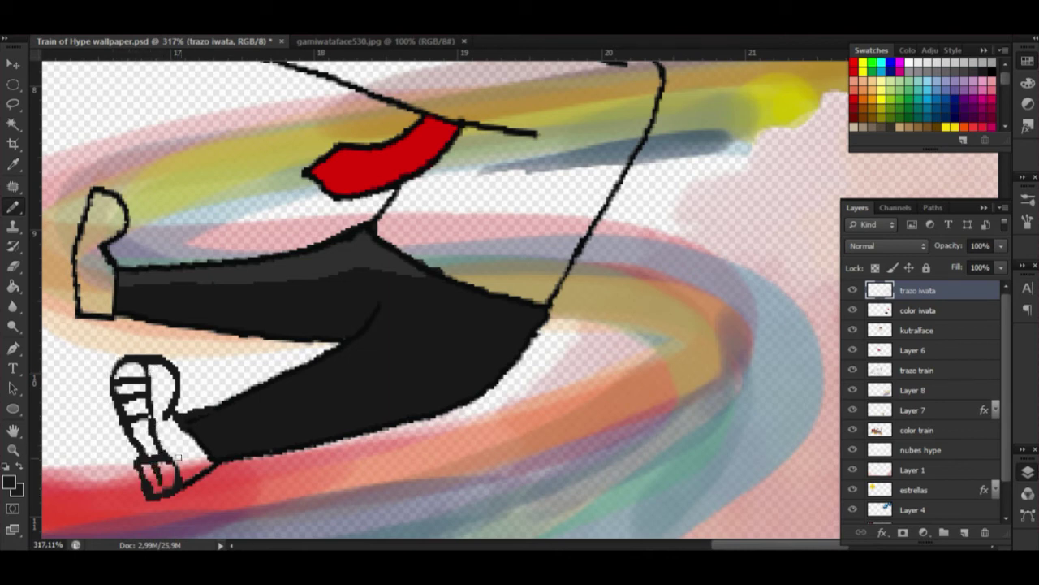
key(ctrl+alt+z)
key(ctrl+alt+z)
drag(146, 437, 182, 481)
drag(133, 445, 171, 490)
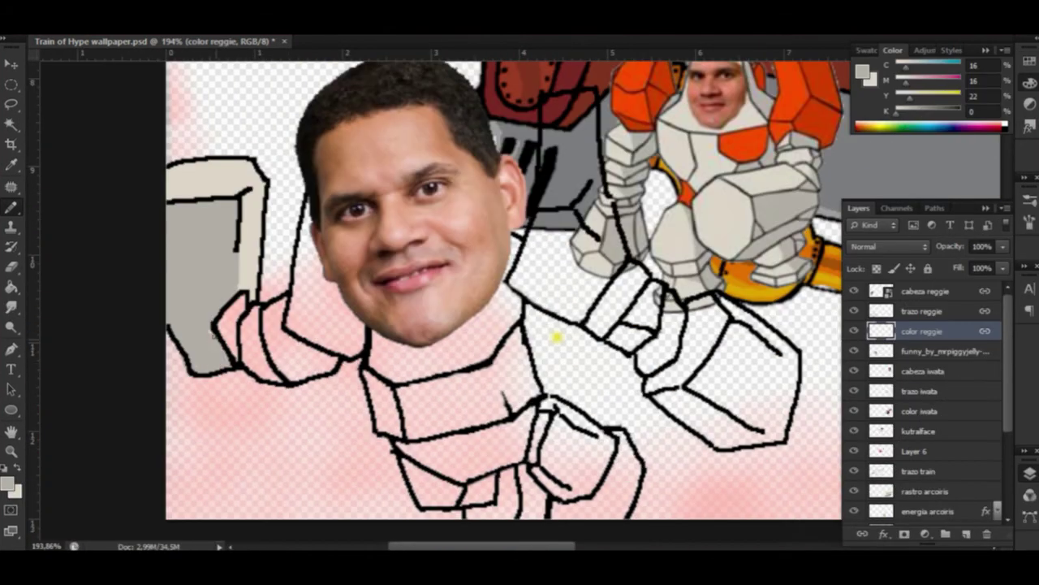
Fill the armored glove's fingers with grey and the upper arm with sampled orange-red on the color reggie layer.
drag(242, 299, 247, 379)
mouse_move(268, 317)
mouse_down()
mouse_move(333, 368)
mouse_move(325, 354)
mouse_up()
alt+click(673, 61)
drag(309, 204, 289, 325)
mouse_move(300, 238)
mouse_down()
mouse_move(333, 325)
mouse_move(358, 348)
mouse_up()
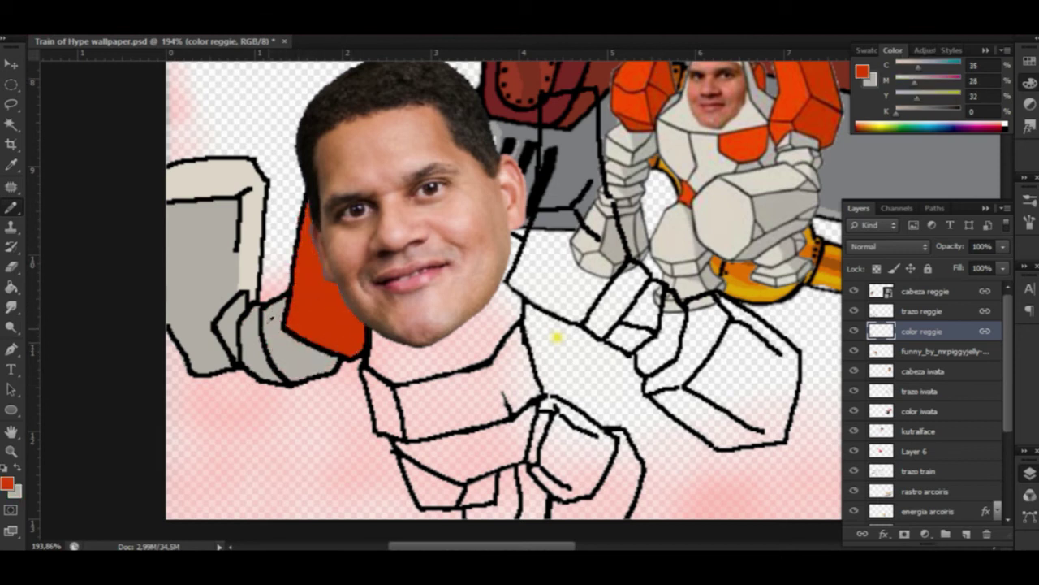
Try to sharpen the eyes of the large photo head on the cabeza reggie layer with the Sharpen Tool.
key(x)
drag(569, 325, 529, 365)
right_click(11, 307)
click(65, 317)
ctrl+click(358, 241)
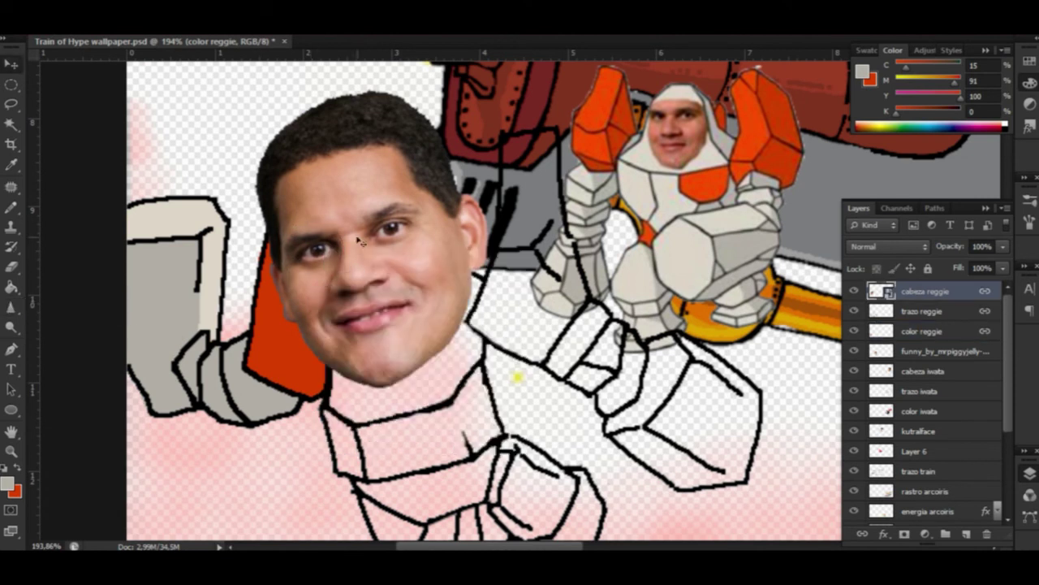
drag(303, 253, 333, 244)
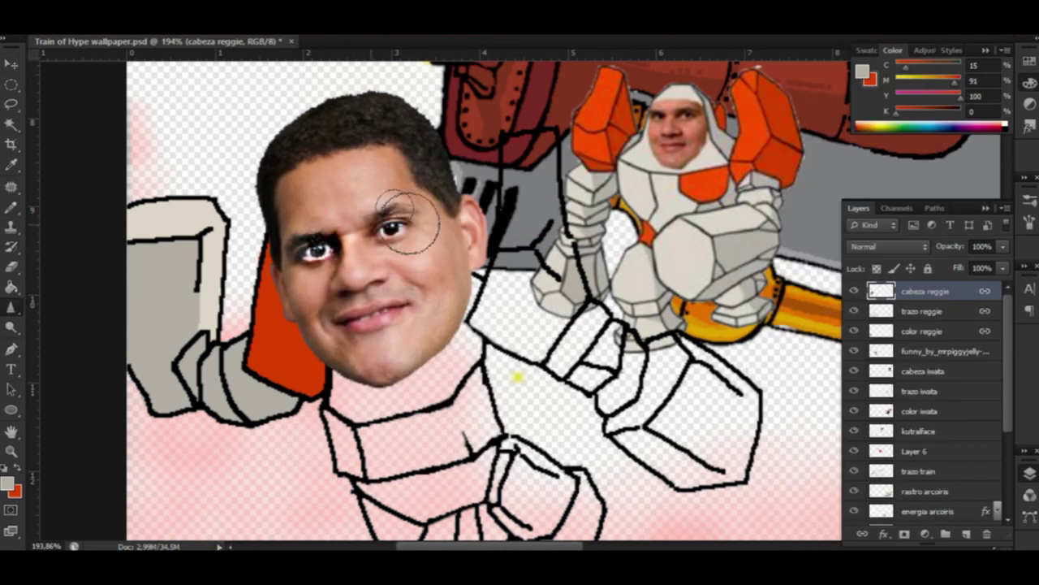
key(ctrl+z)
right_click(11, 307)
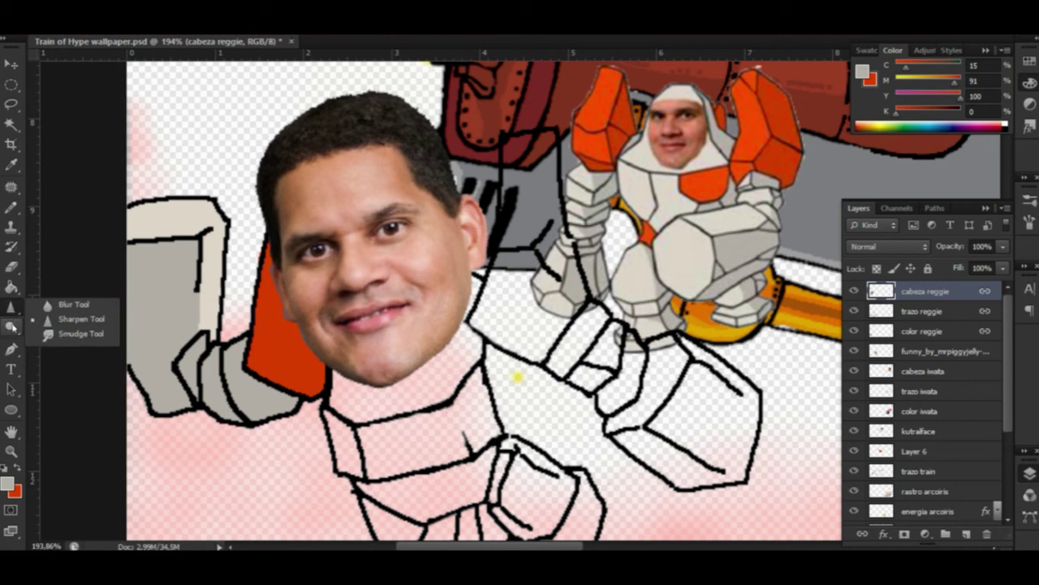
right_click(13, 230)
key(Escape)
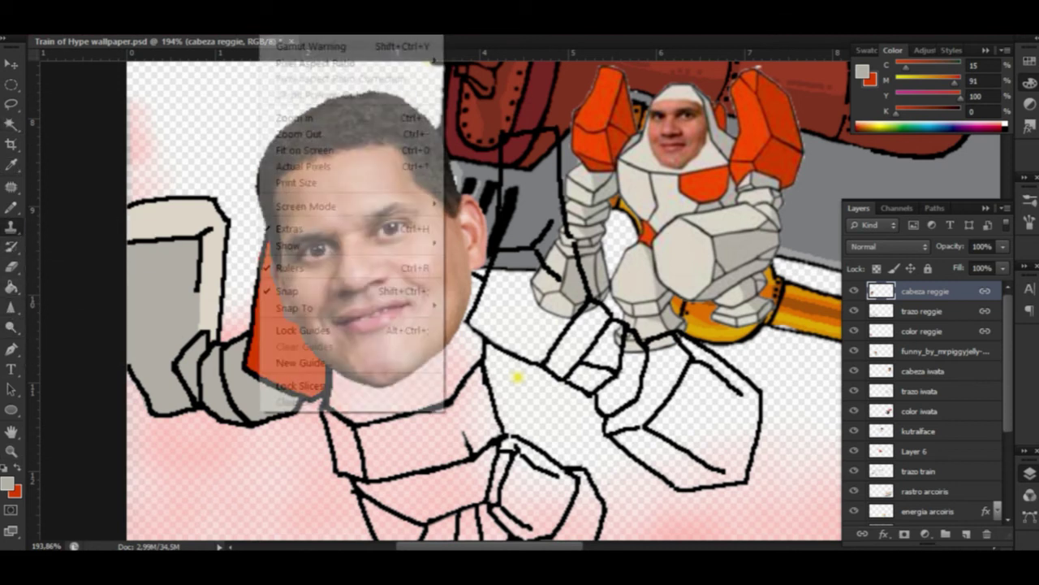
Paint the armored character's raised arm with the Brush on the color reggie layer, using orange-red tones sampled from the artwork.
click(11, 207)
key(x)
mouse_move(522, 234)
mouse_down()
mouse_move(514, 143)
mouse_move(519, 268)
mouse_up()
key(ctrl+z)
key(alt+[)
key(alt+[)
drag(551, 140, 576, 294)
mouse_move(502, 248)
mouse_down()
mouse_move(480, 315)
mouse_move(531, 256)
mouse_move(581, 284)
mouse_move(568, 304)
mouse_up()
alt+click(752, 142)
mouse_move(532, 138)
mouse_down()
mouse_move(511, 244)
mouse_move(528, 159)
mouse_move(548, 231)
mouse_up()
alt+click(503, 300)
drag(503, 342, 568, 301)
Fill the armored character's torso-side forearm, fist and bent leg with sampled grey tones on the color reggie layer.
alt+click(276, 395)
mouse_move(552, 357)
mouse_down()
mouse_move(593, 313)
mouse_move(568, 369)
mouse_move(614, 325)
mouse_move(583, 386)
mouse_move(635, 341)
mouse_move(660, 390)
mouse_move(698, 341)
mouse_up()
alt+click(589, 321)
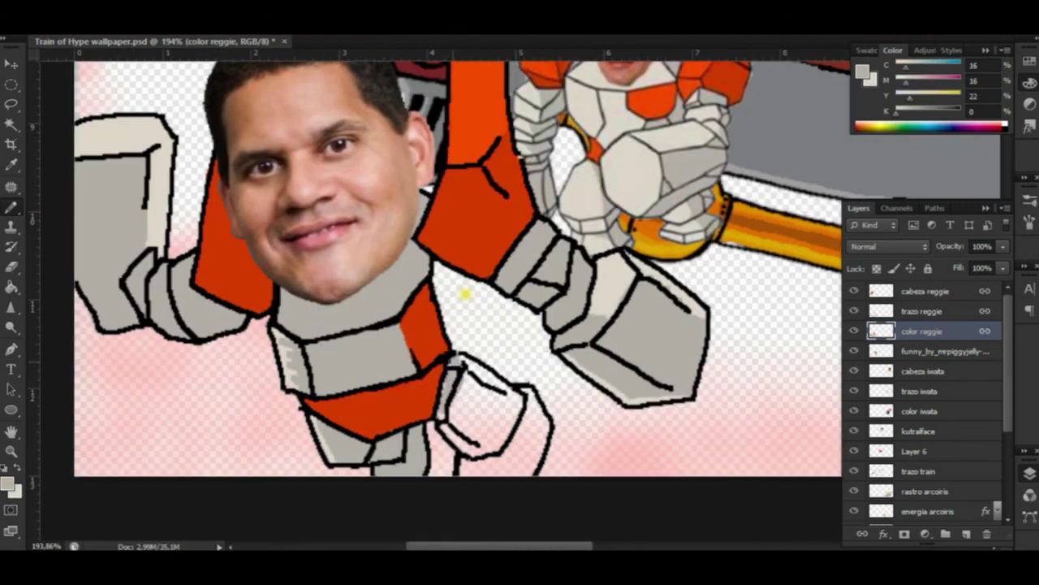
mouse_move(467, 445)
mouse_down()
mouse_move(497, 381)
mouse_move(486, 430)
mouse_move(516, 405)
mouse_move(513, 451)
mouse_up()
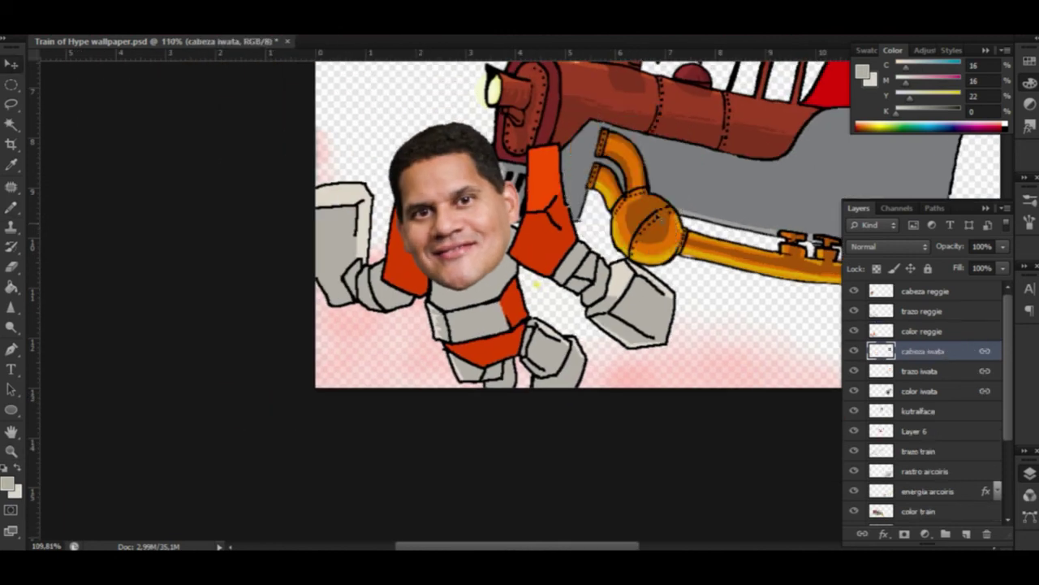
Try a short yellow brush stroke beside the eye of the large photo head on the cabeza reggie layer.
scroll(378, 160, up, 3)
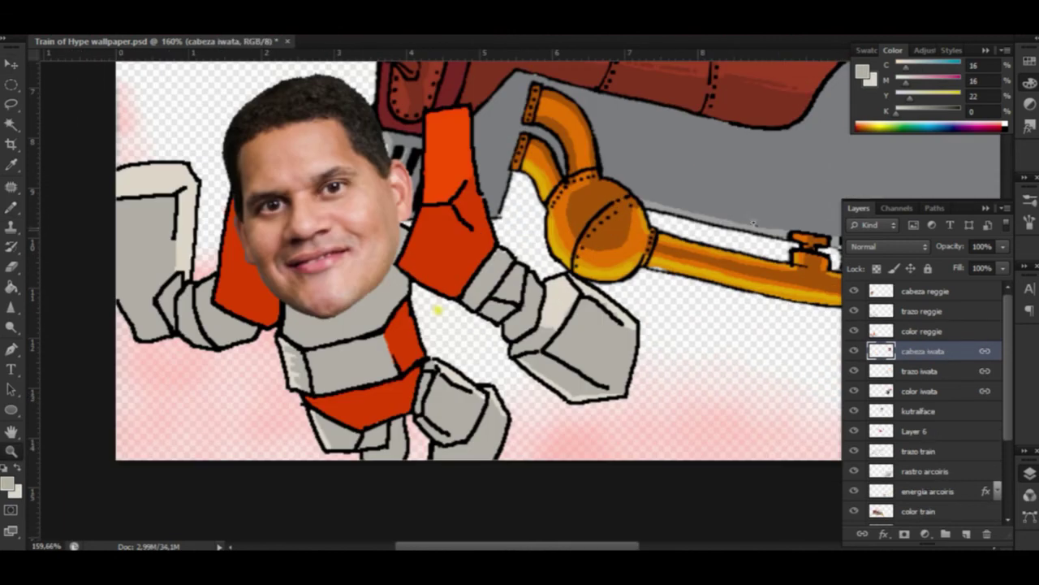
ctrl+click(378, 160)
key(super+x)
key(Escape)
drag(350, 177, 351, 161)
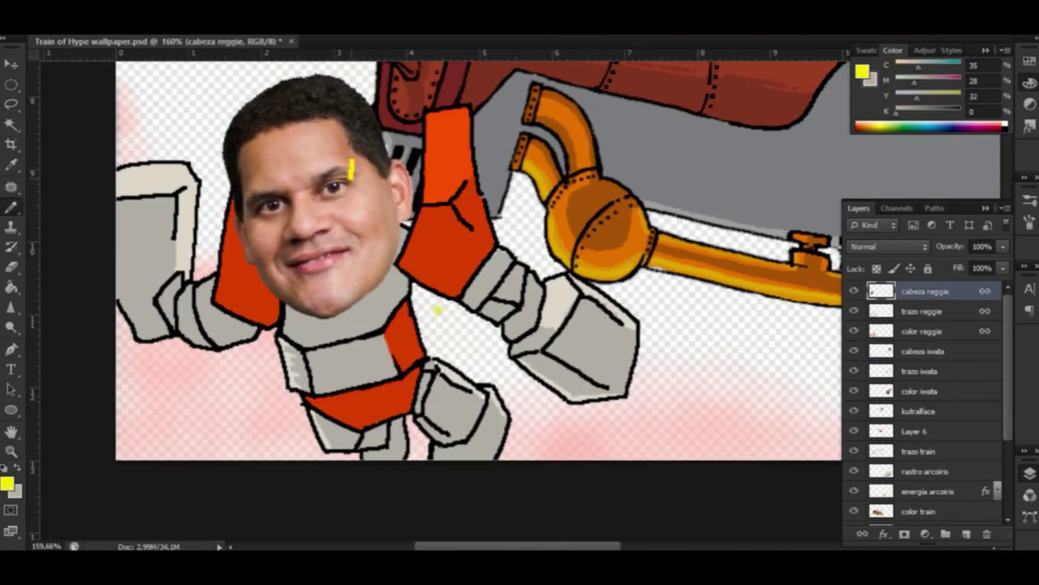
Make cabeza iwata the active layer and review the whole wallpaper composition.
click(922, 351)
key(z)
drag(519, 285, 406, 284)
scroll(926, 390, down, 3)
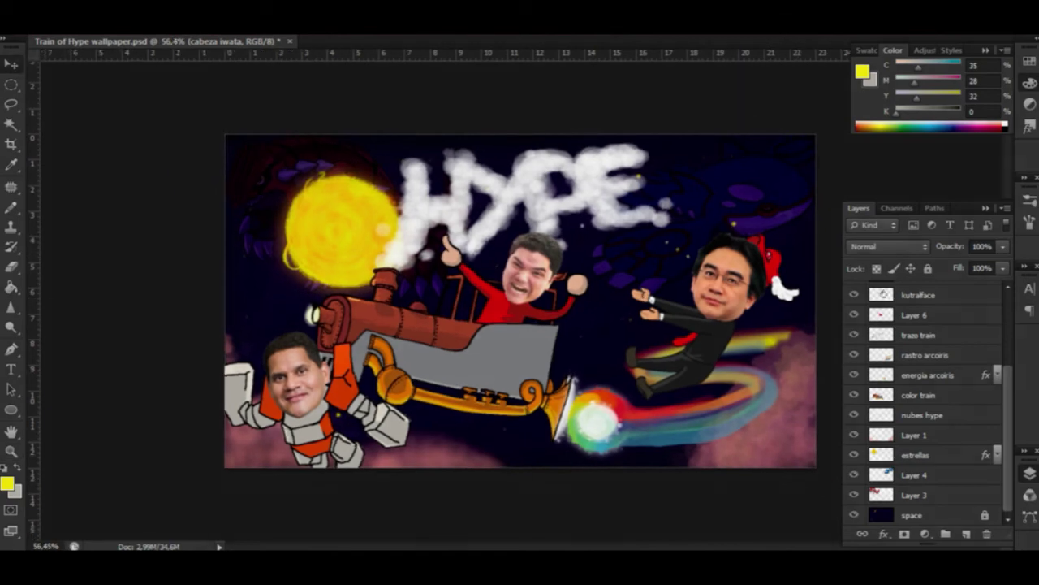